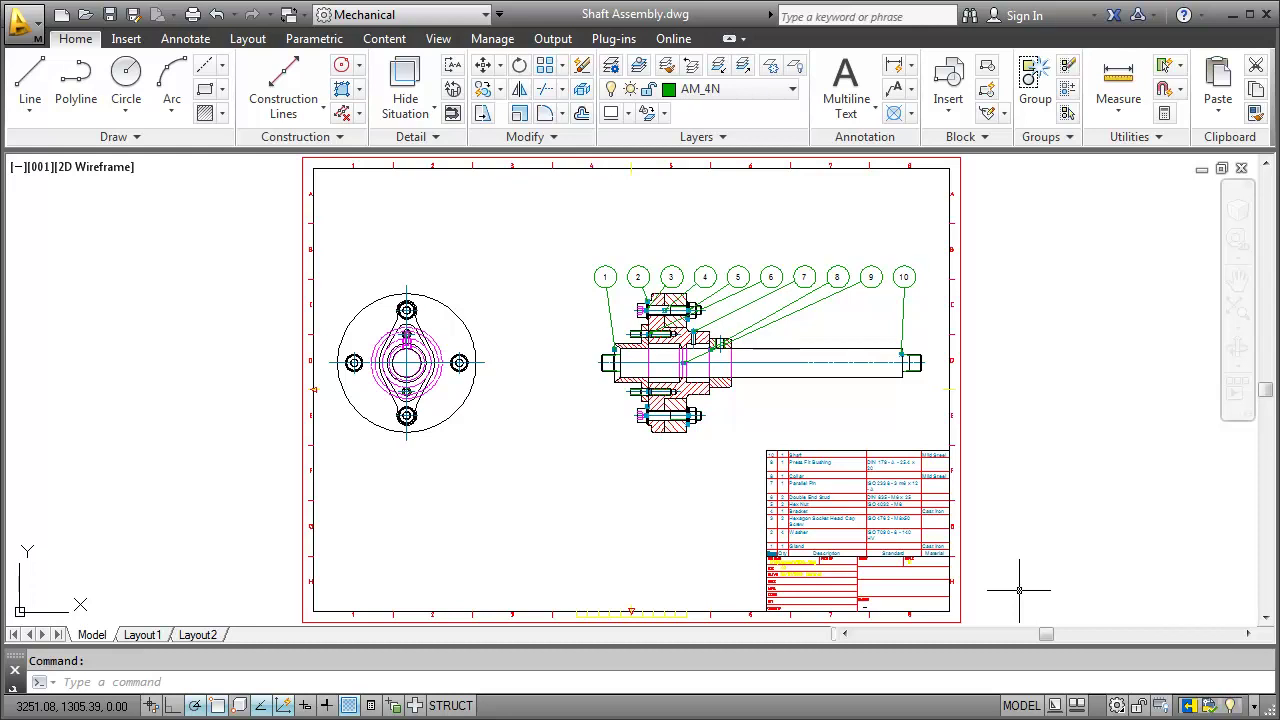
# Create a new part reference at the gland's outer end edge in the section view.
pyautogui.hotkey('alt', 'Right')
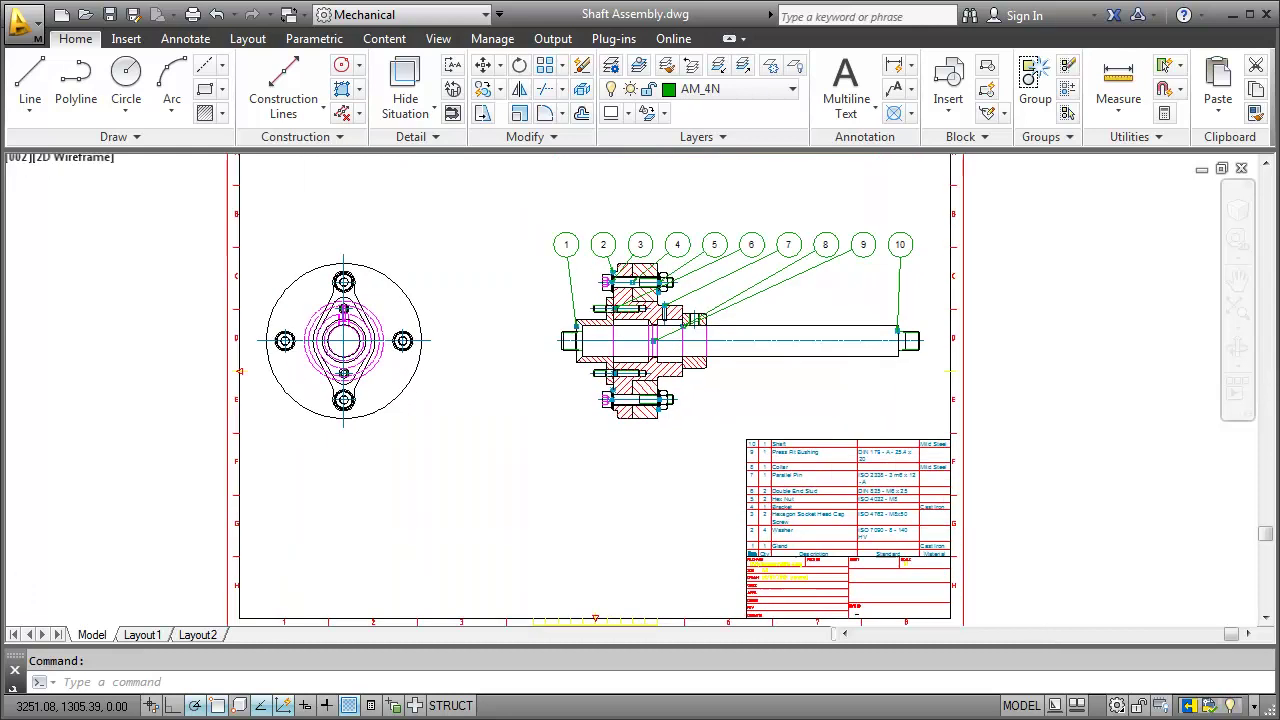
pyautogui.hotkey('alt', 'Right')
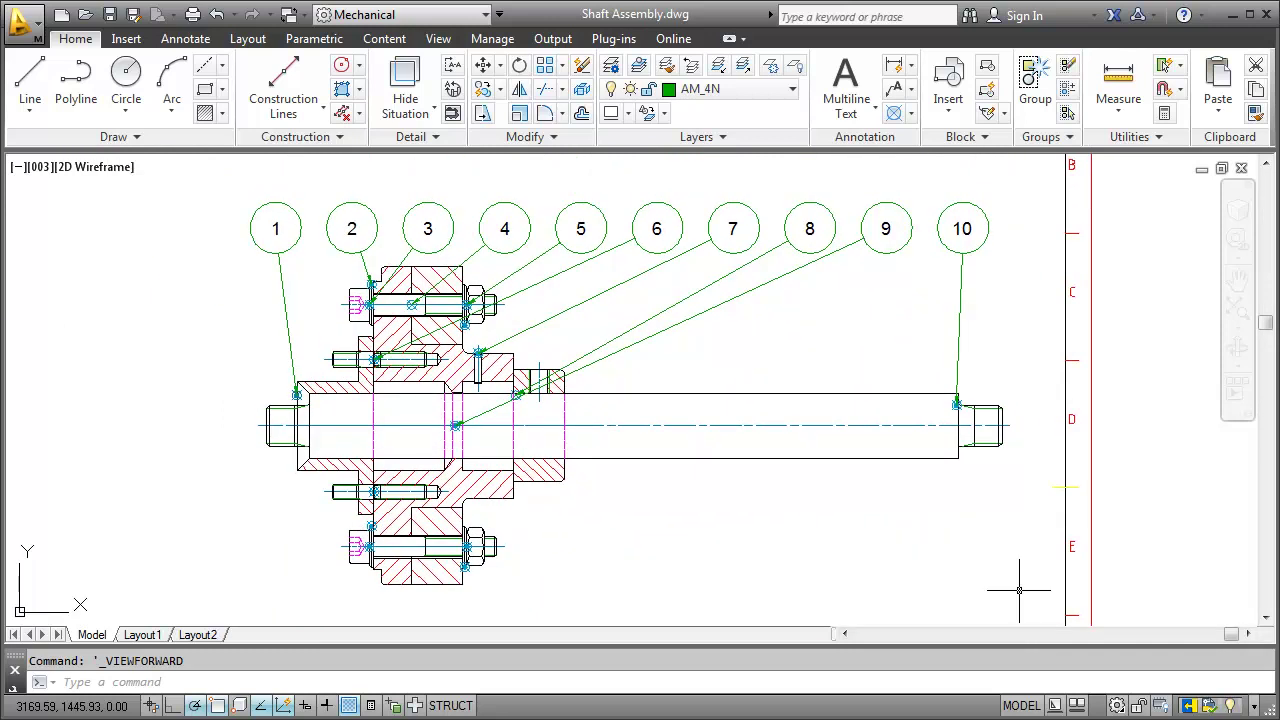
pyautogui.hotkey('alt', 'Right')
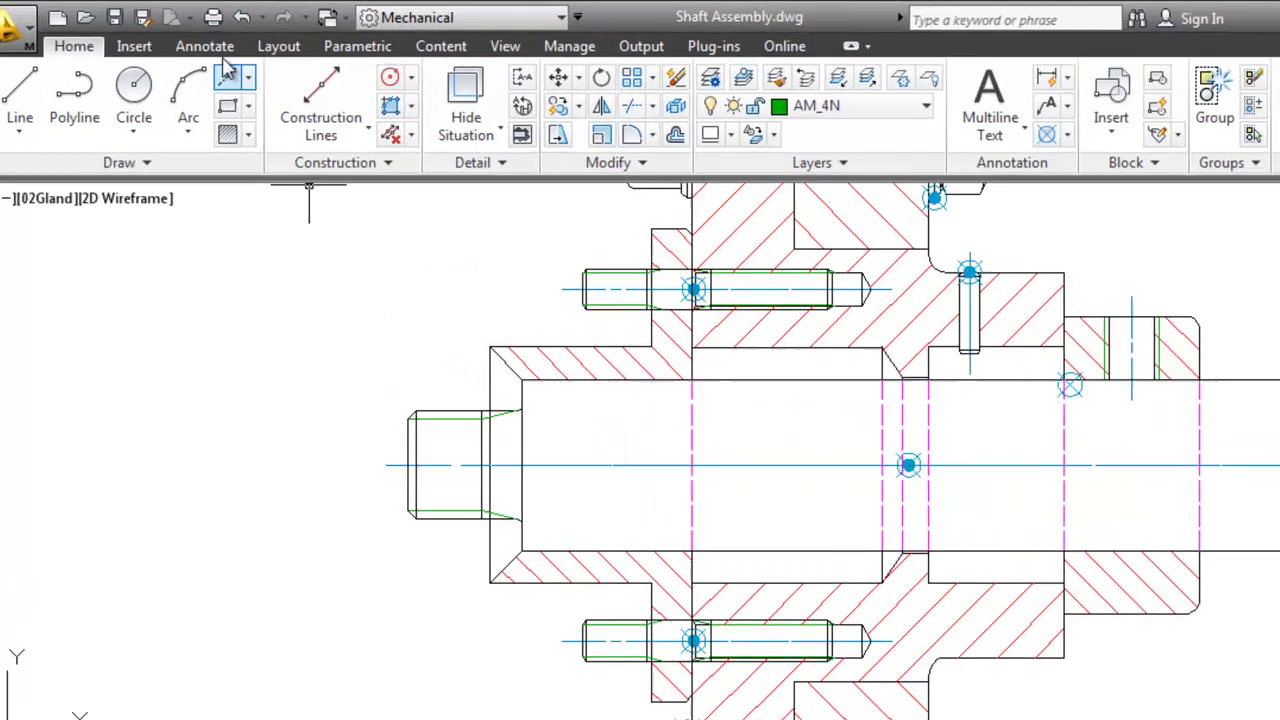
pyautogui.click(195, 42)
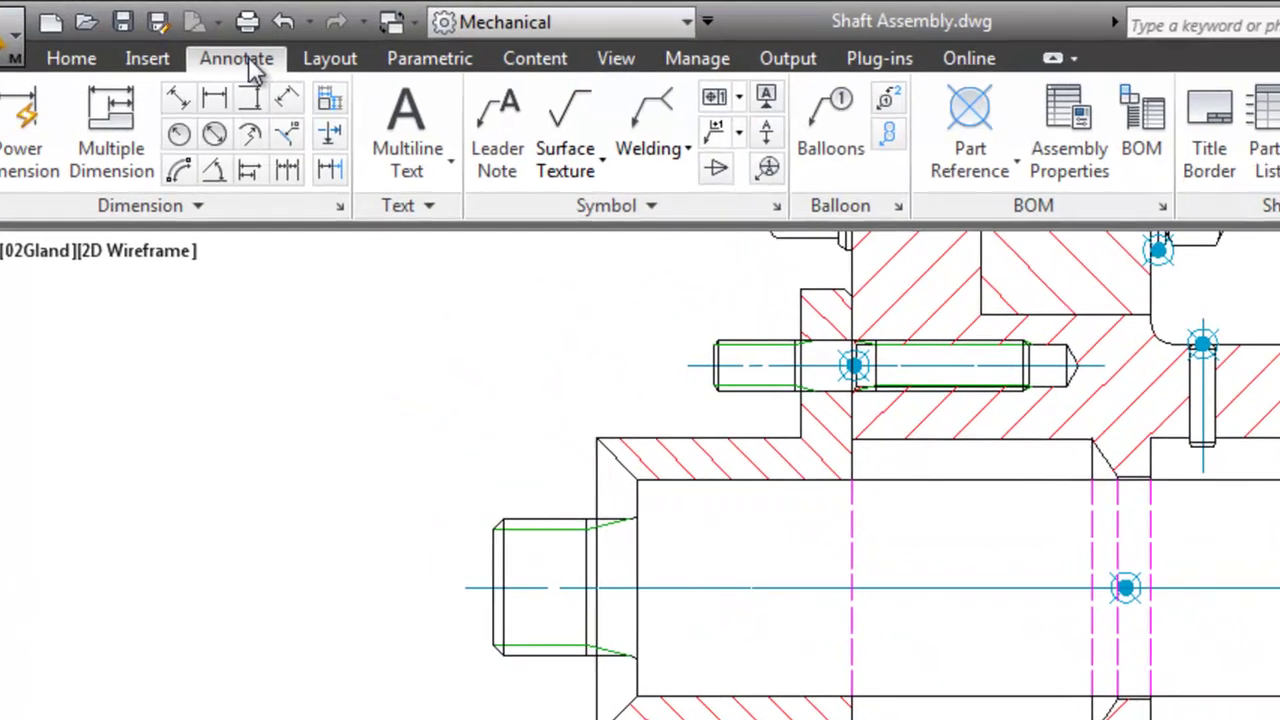
pyautogui.click(985, 125)
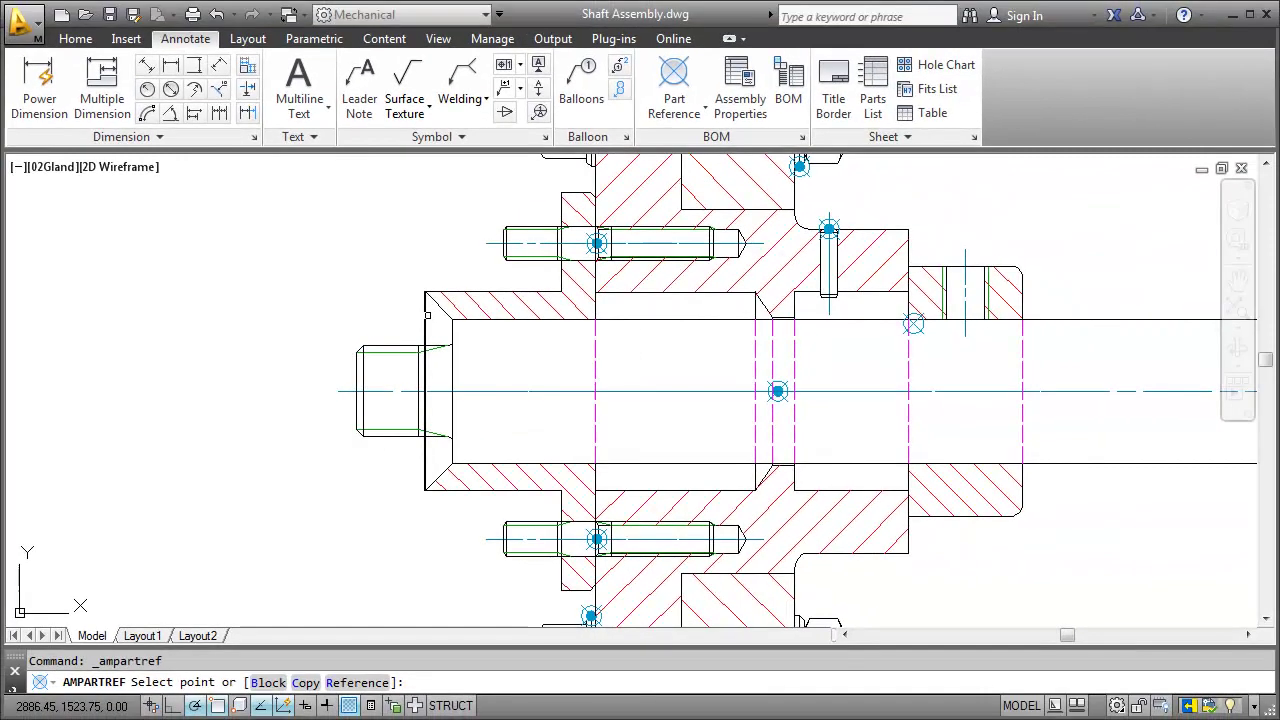
pyautogui.click(428, 318)
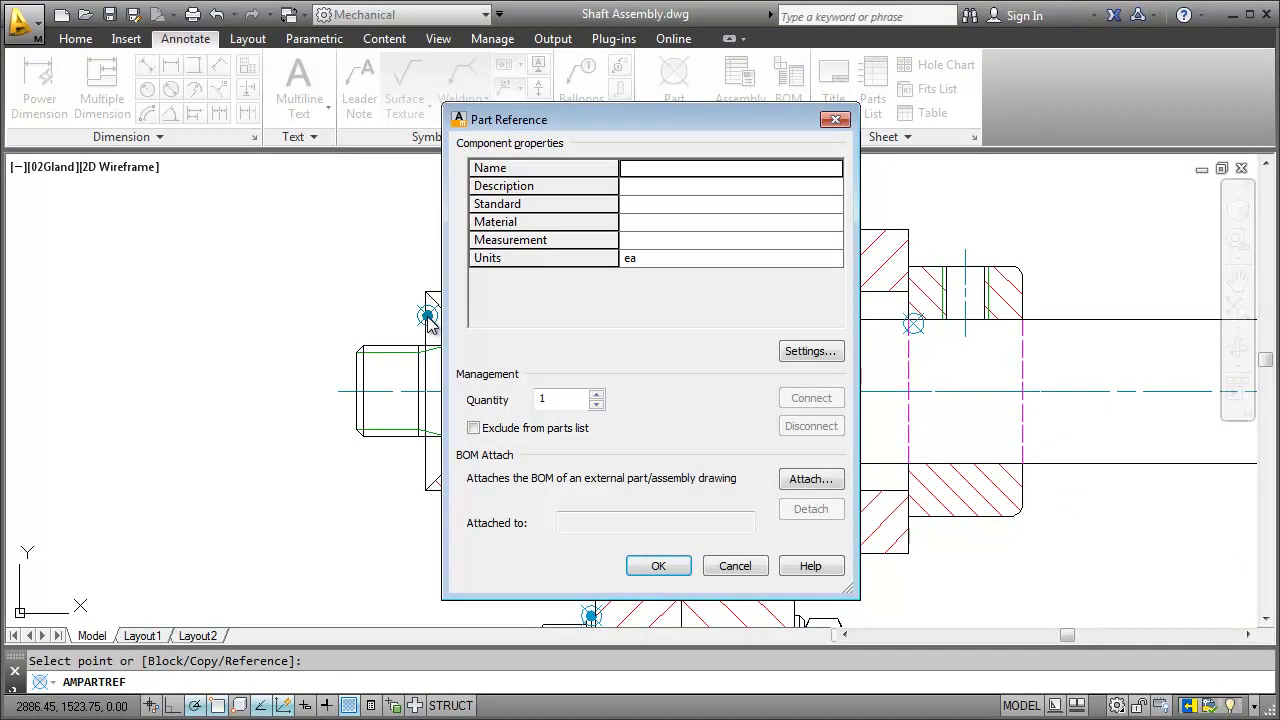
# Fill in the new part reference with name Gland, description Gland and material Cast Iron.
pyautogui.click(657, 168)
pyautogui.write('Gland')
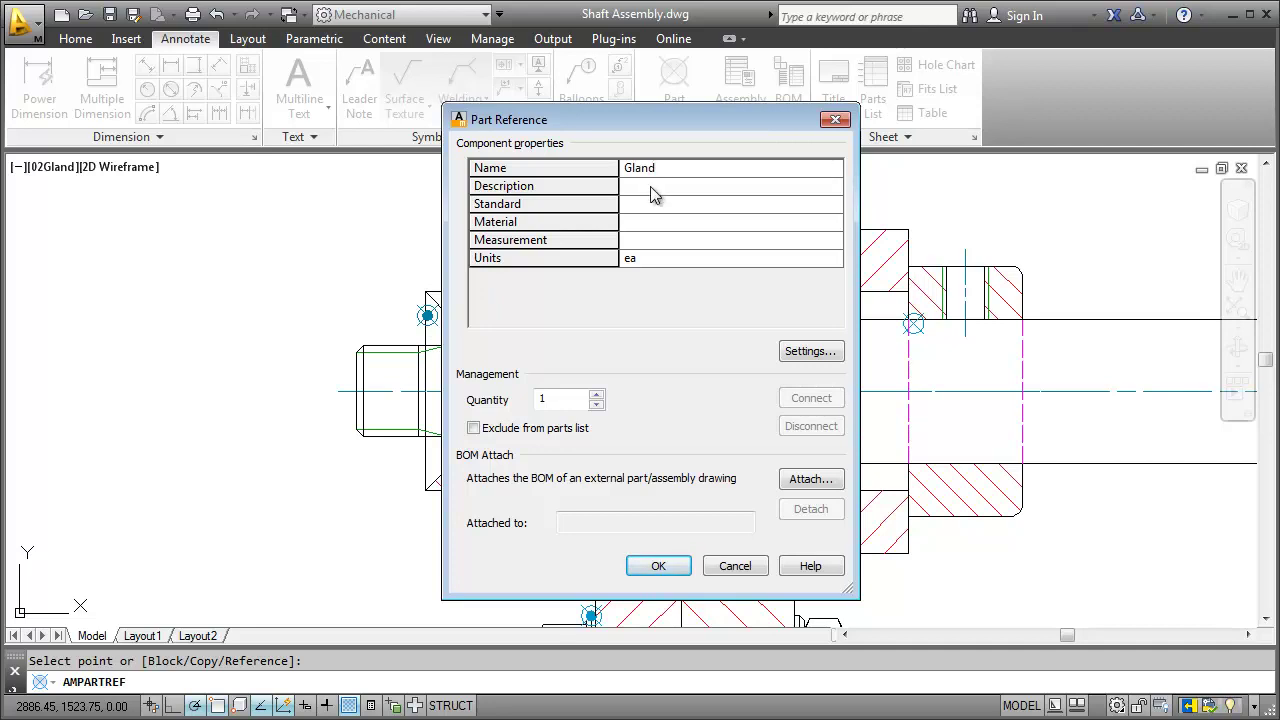
pyautogui.click(652, 186)
pyautogui.write('Gland')
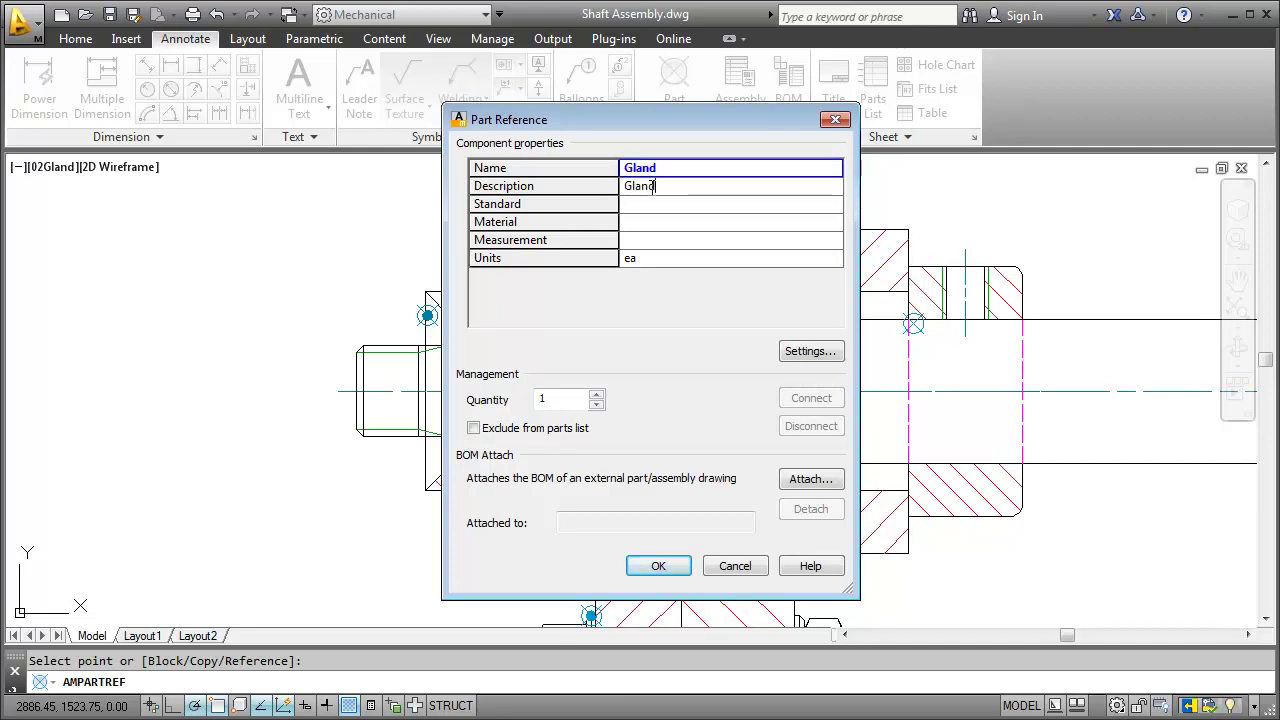
pyautogui.click(650, 224)
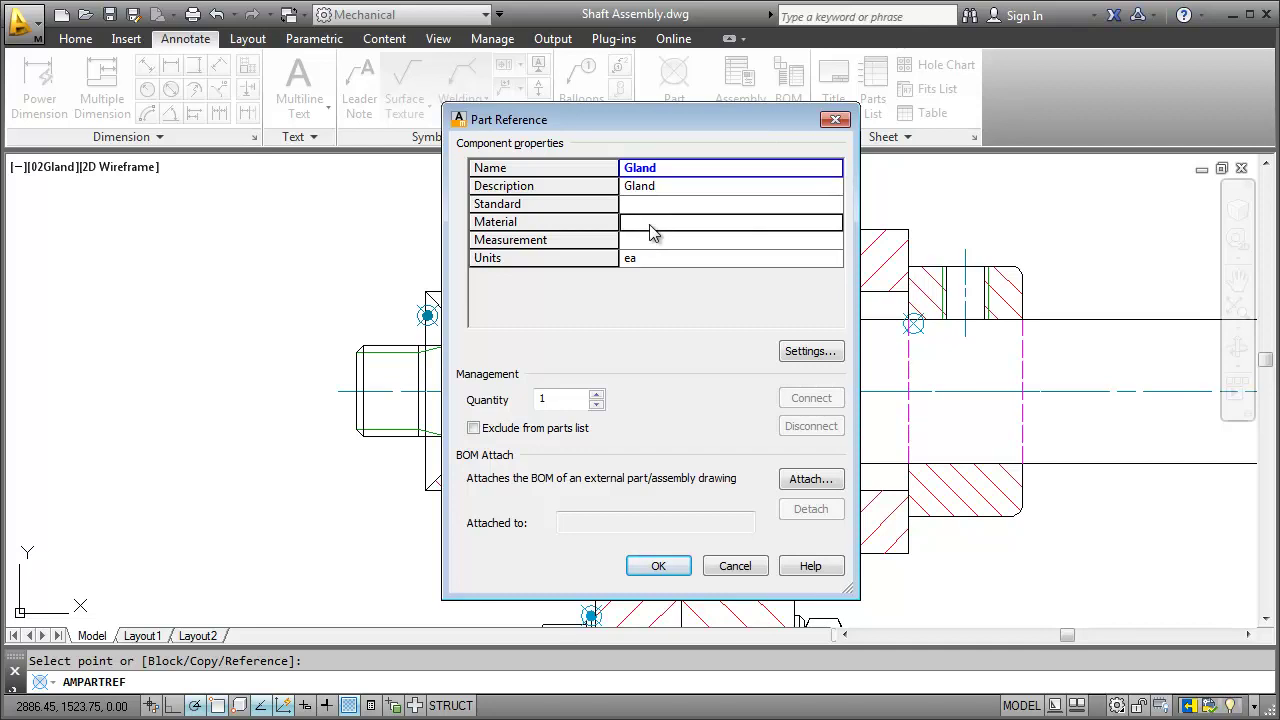
pyautogui.write('Cast')
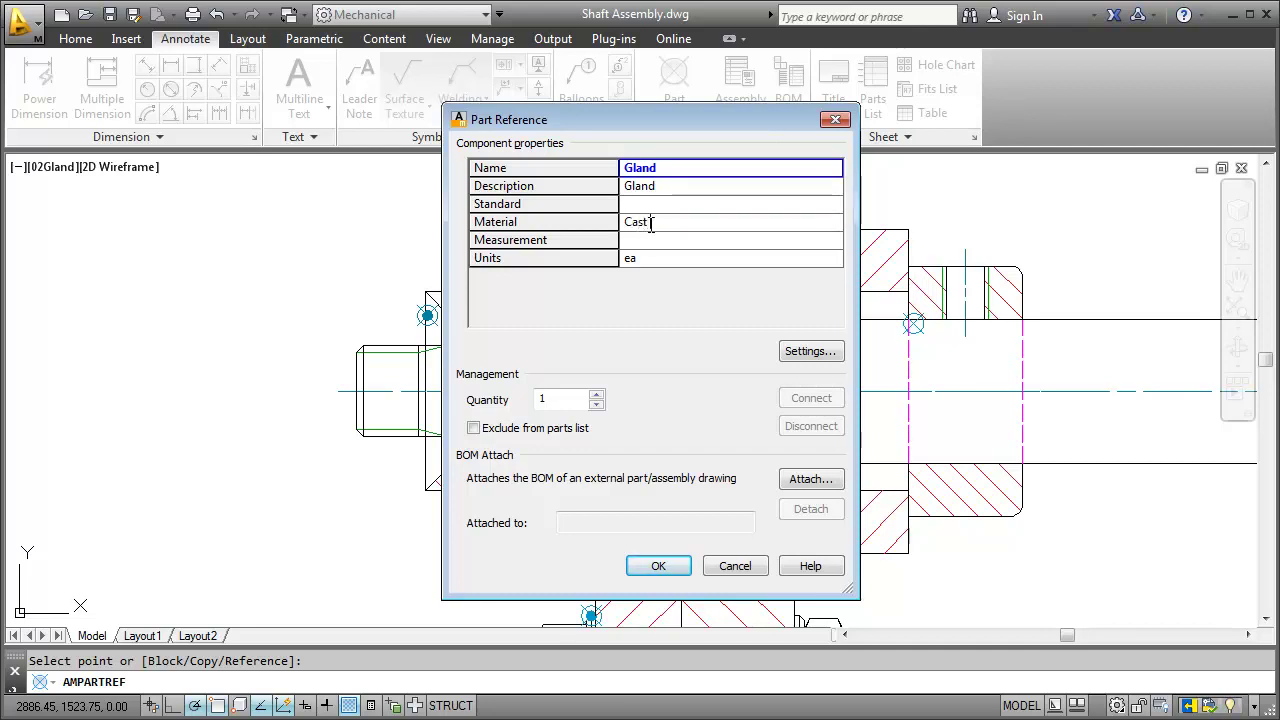
pyautogui.write(' Iron')
pyautogui.click(652, 566)
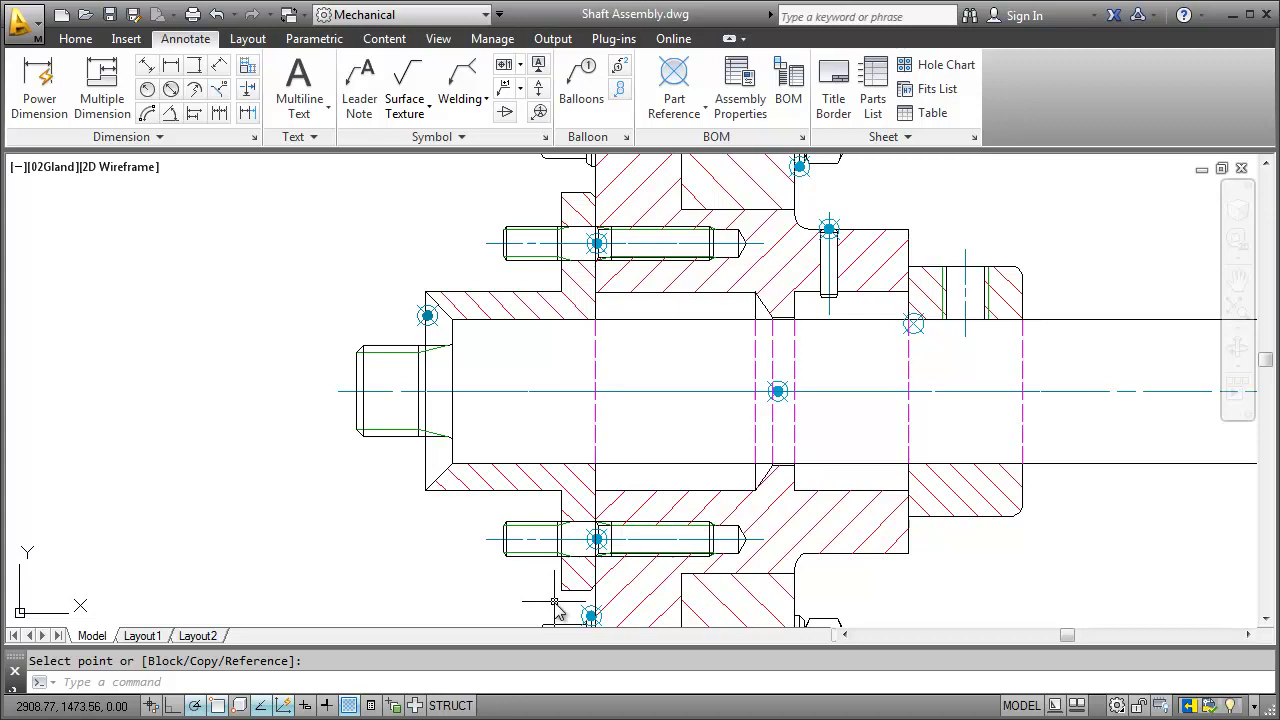
# Reopen the gland's part reference to review its component properties, then close it.
pyautogui.click(427, 315)
pyautogui.doubleClick(436, 325)
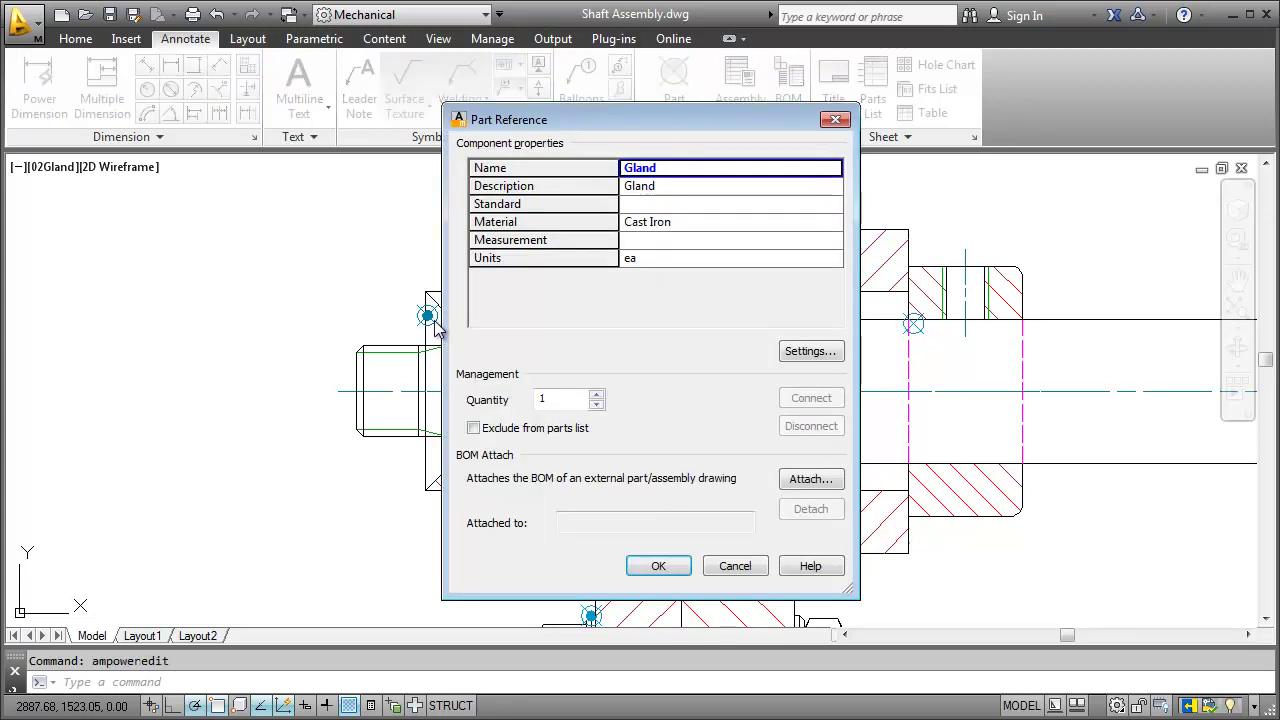
pyautogui.click(657, 567)
# Edit the parallel pin's part reference and shorten its name to ISO 2338.
pyautogui.click(676, 108)
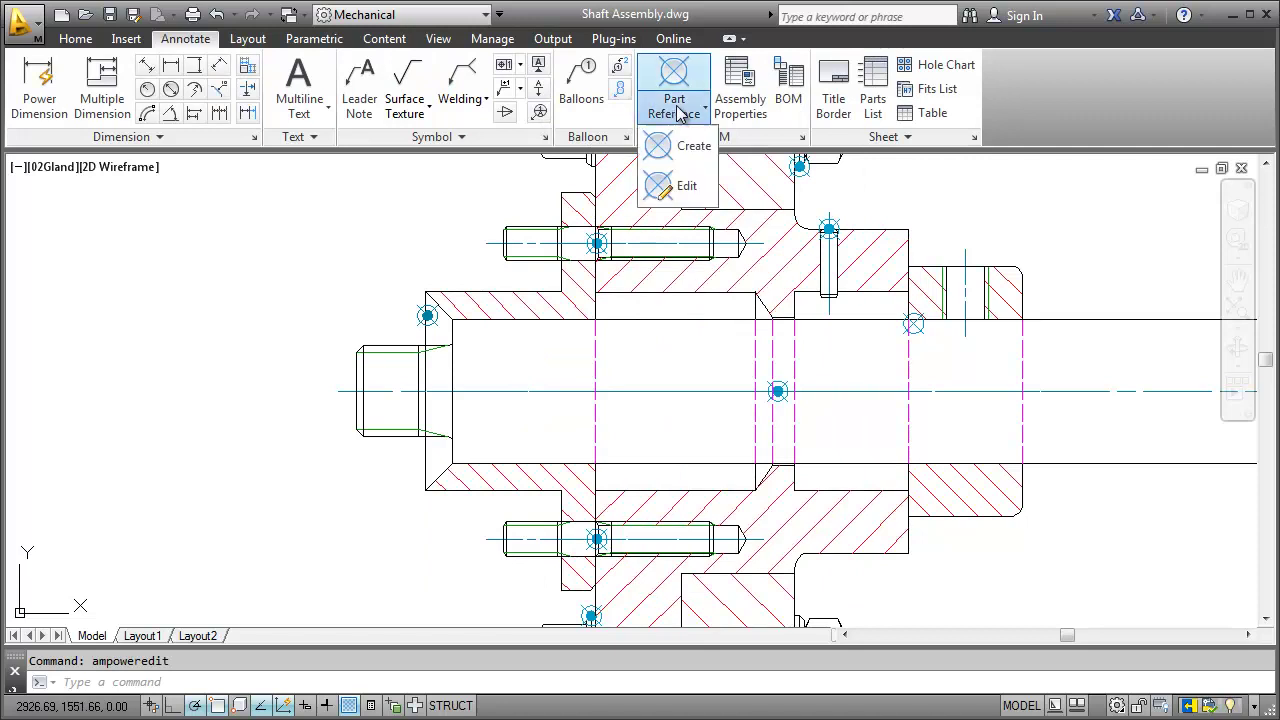
pyautogui.click(690, 185)
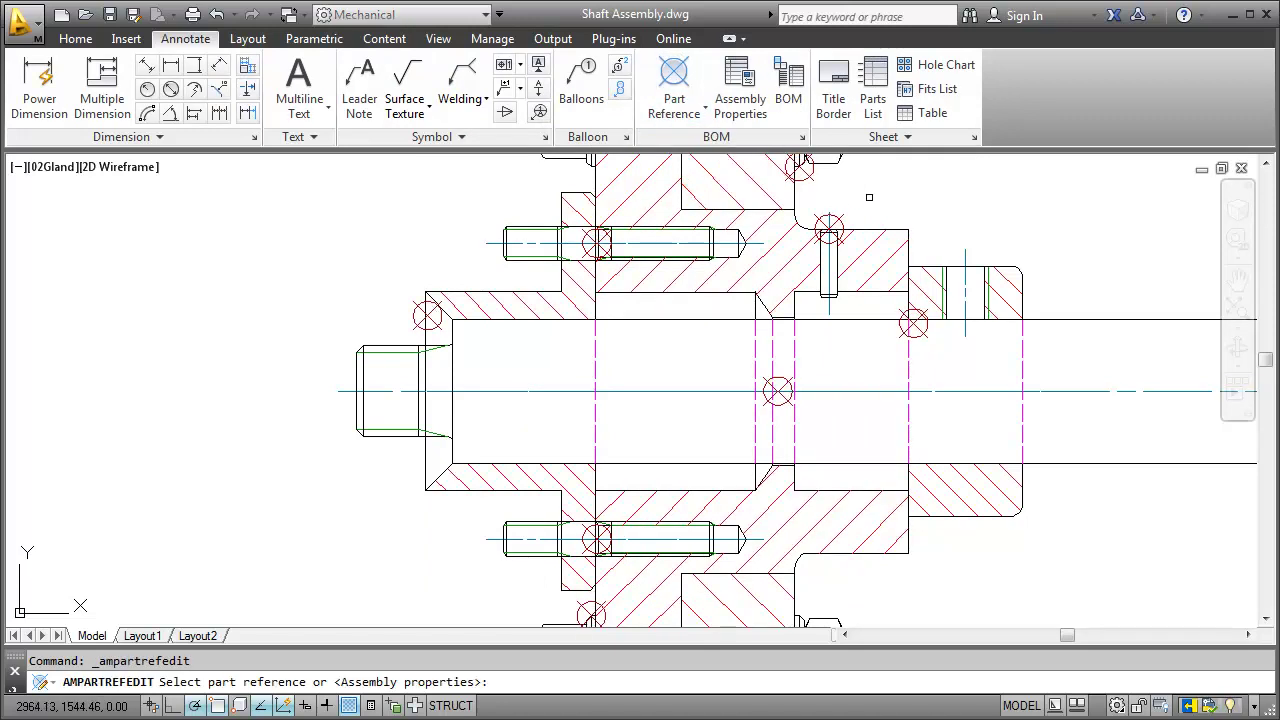
pyautogui.middleClick(869, 197)
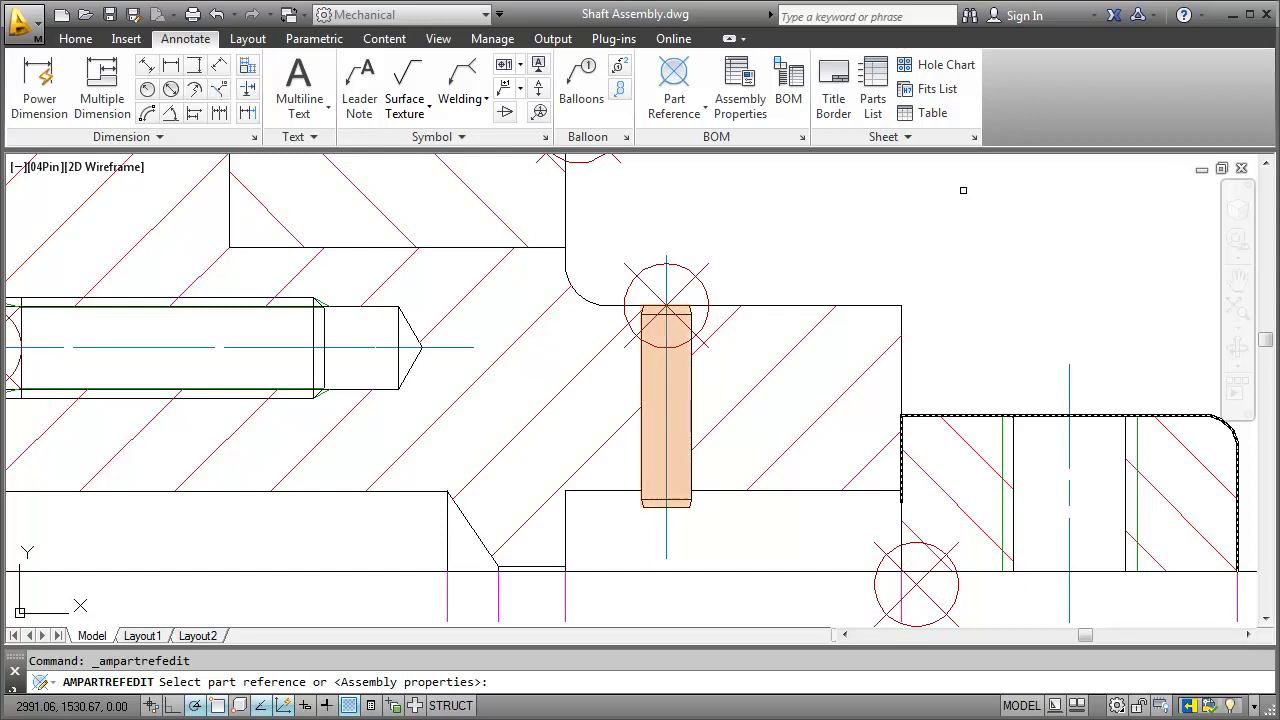
pyautogui.click(697, 279)
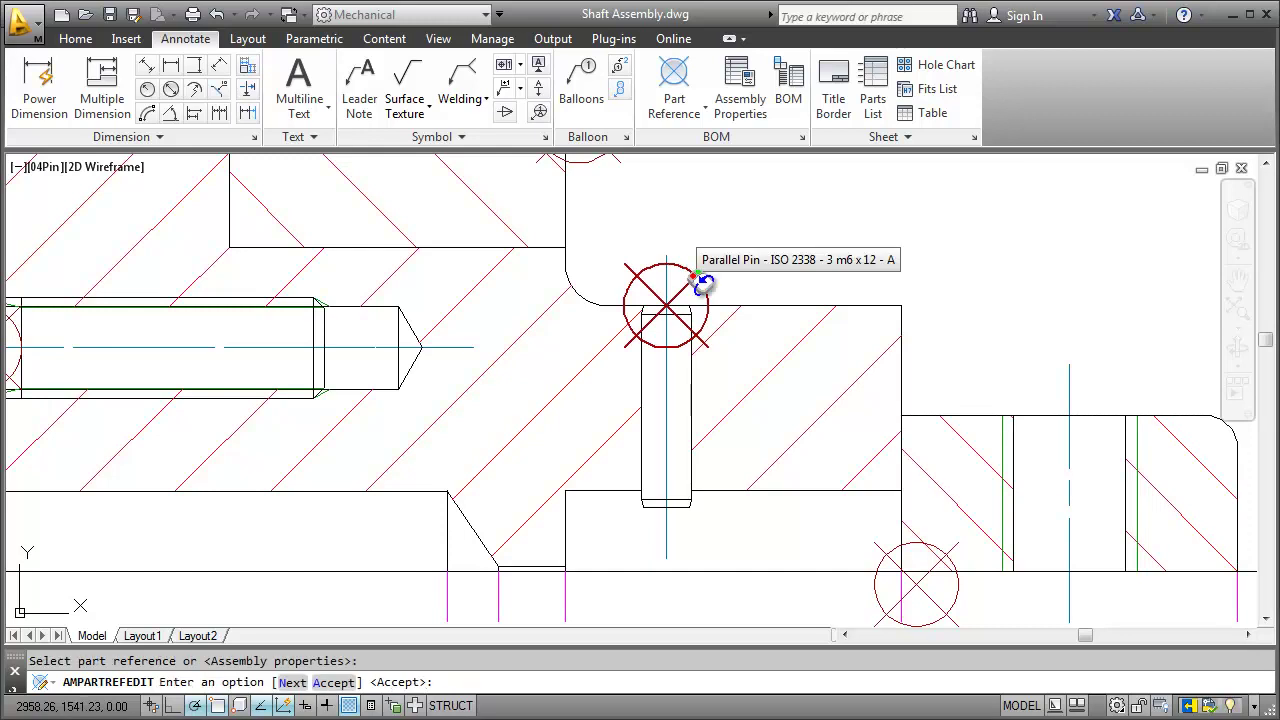
pyautogui.press('Return')
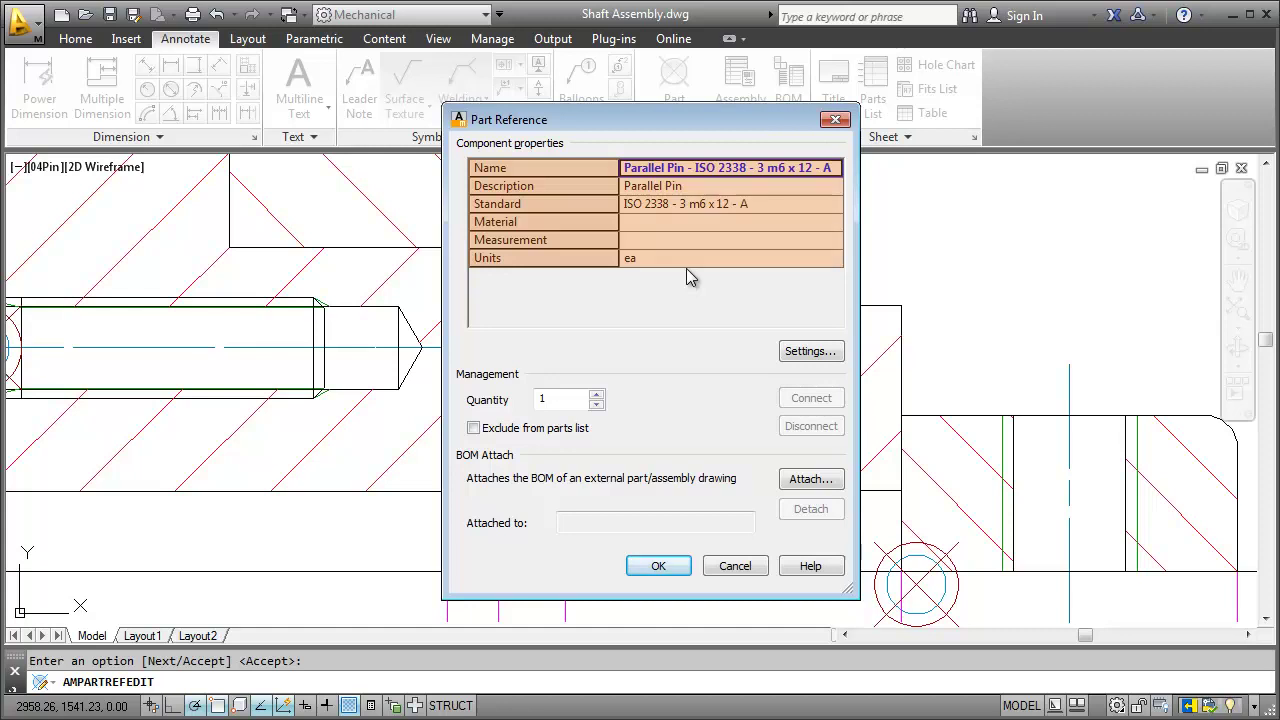
pyautogui.moveTo(697, 168); pyautogui.dragTo(608, 168)
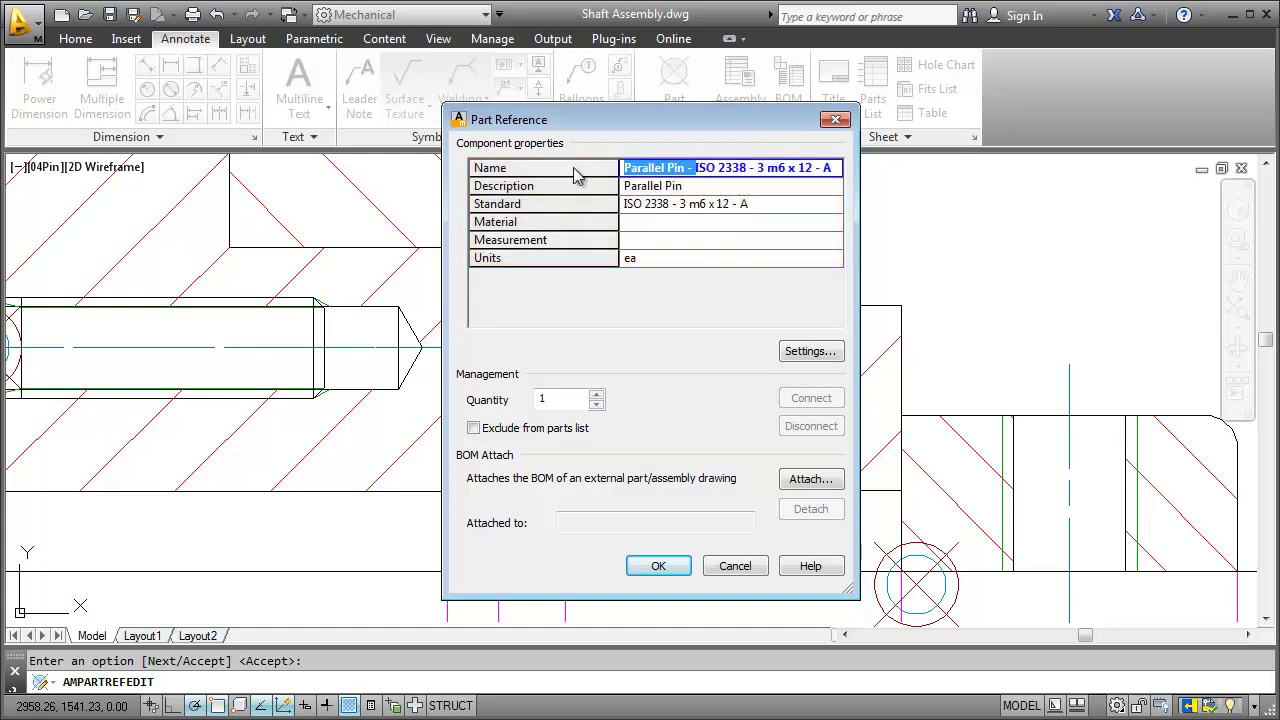
pyautogui.press('Delete')
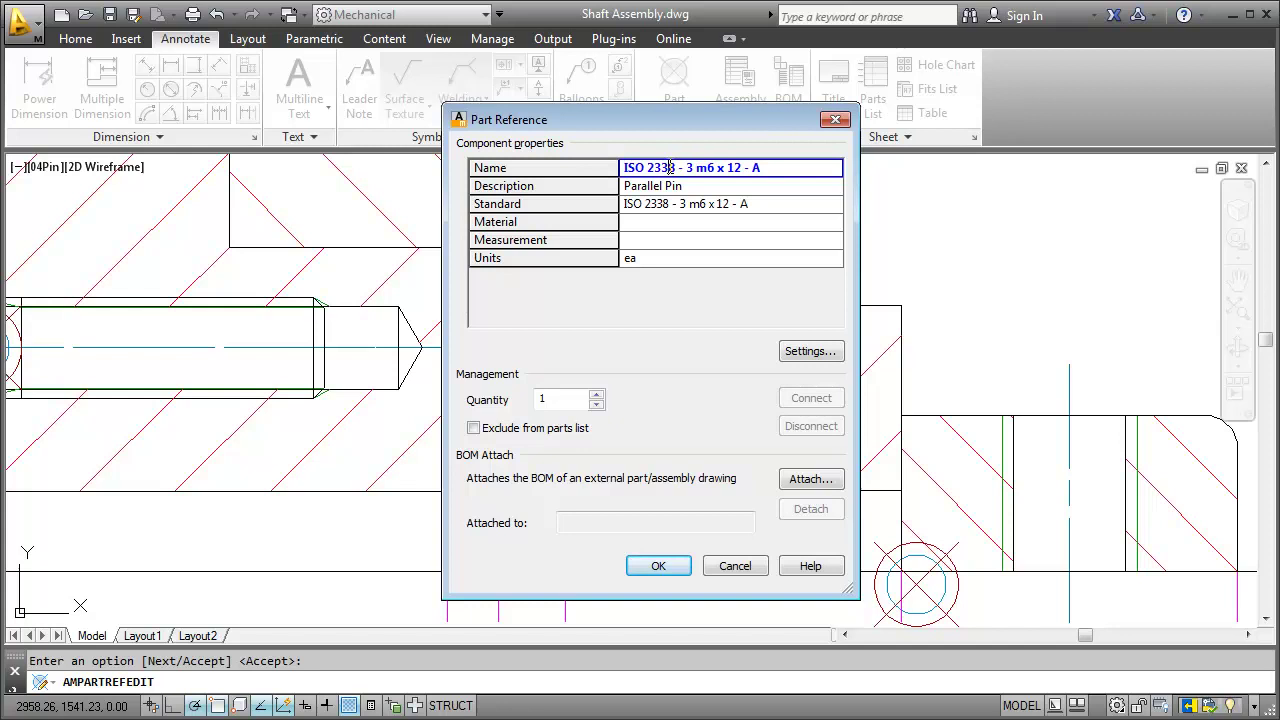
pyautogui.moveTo(678, 168); pyautogui.dragTo(831, 164)
pyautogui.press('Delete')
pyautogui.click(659, 566)
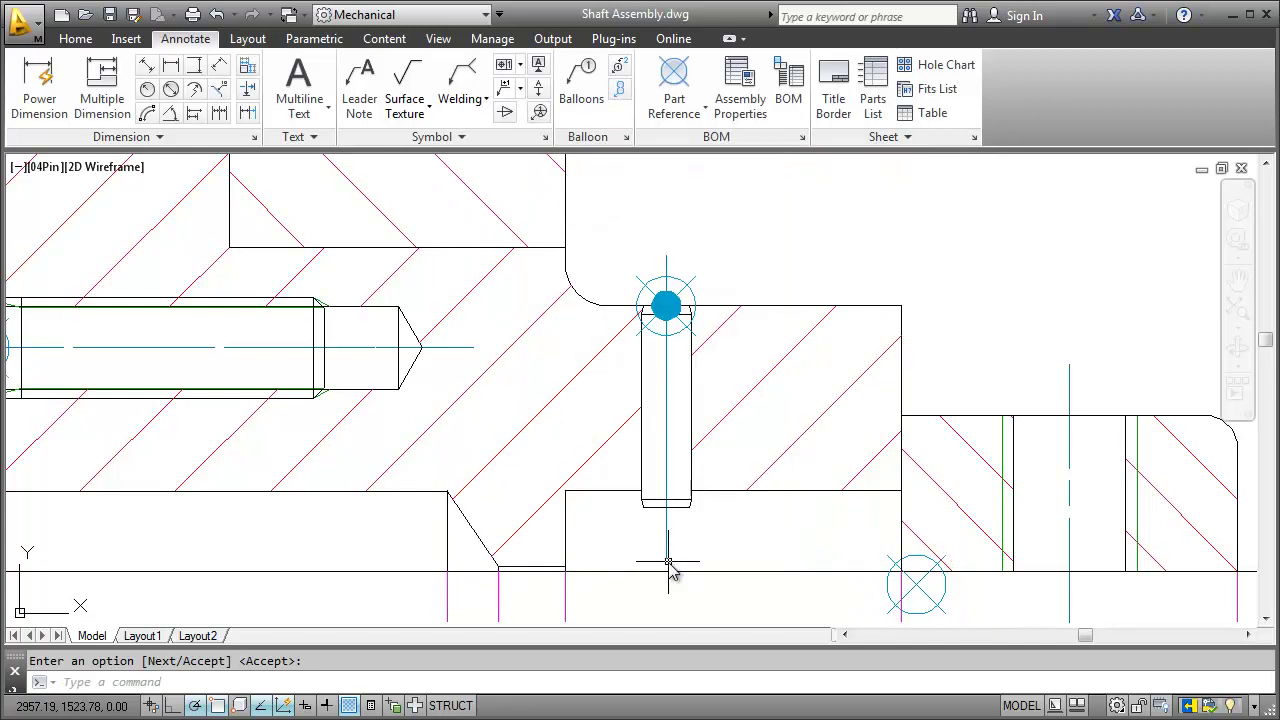
pyautogui.press('Return')
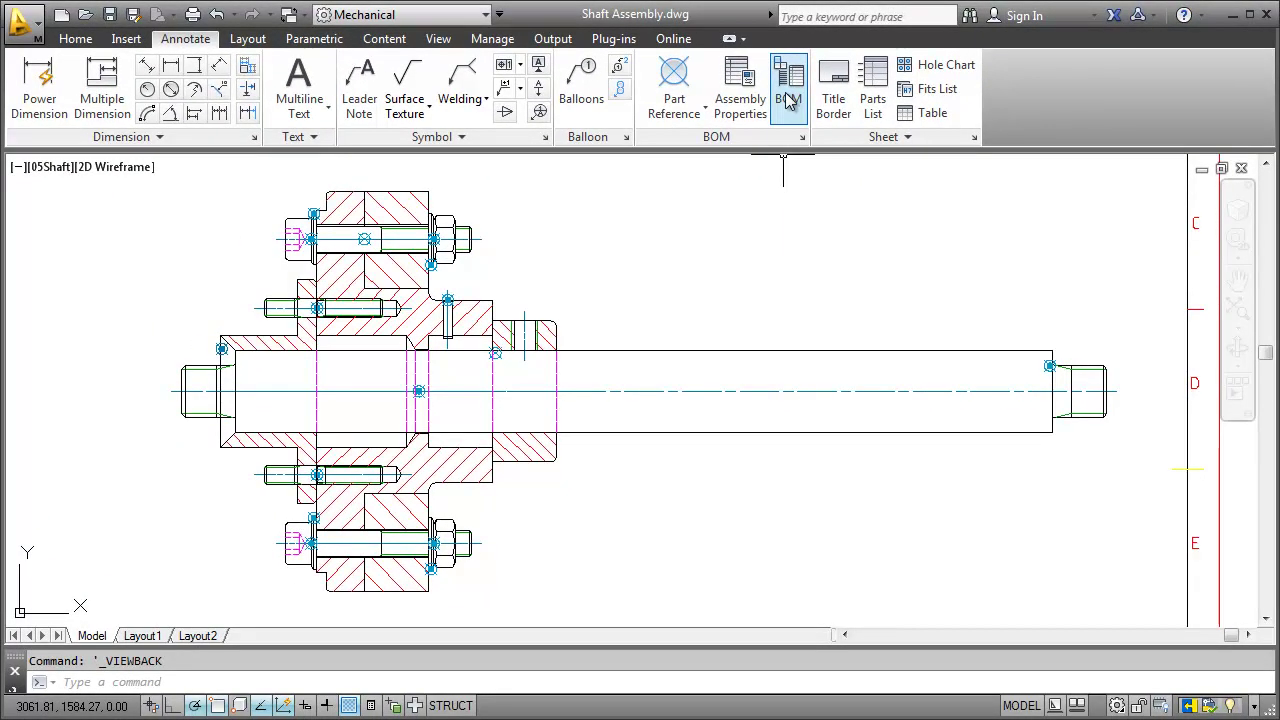
# Open the MAIN bill of materials and sort its rows by Name in ascending order.
pyautogui.click(787, 100)
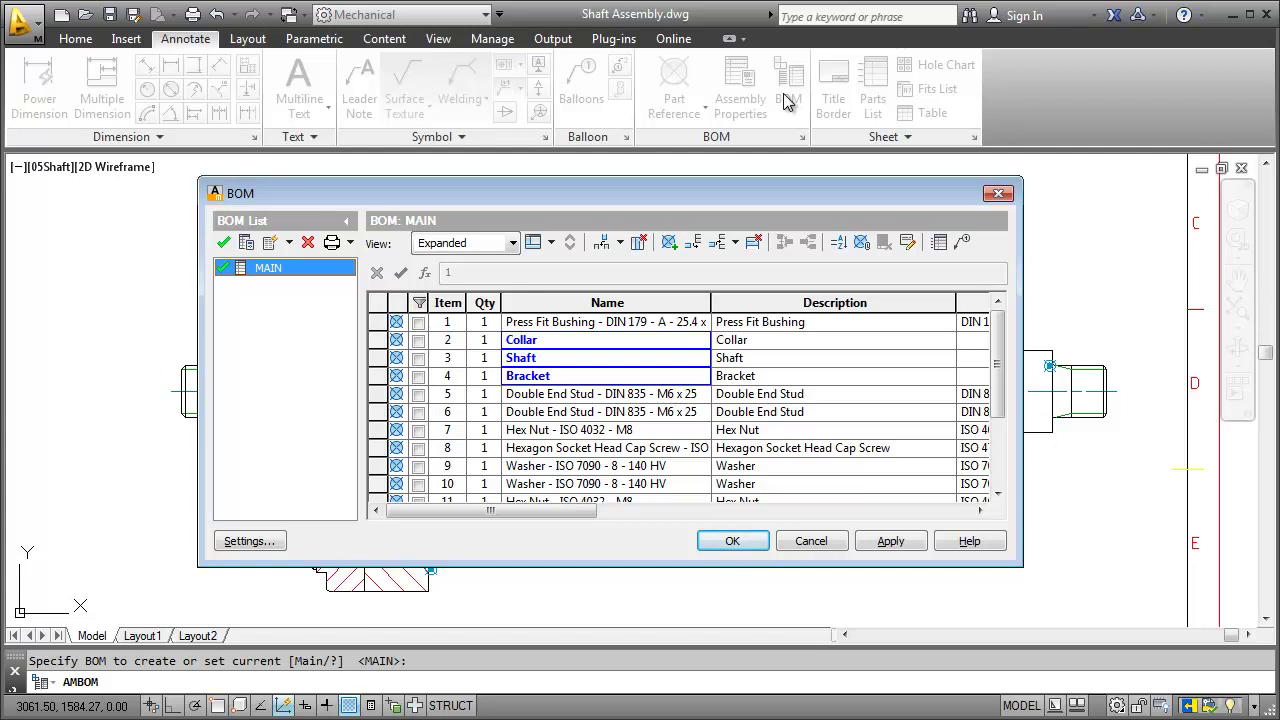
pyautogui.moveTo(555, 510)
pyautogui.mouseDown()
pyautogui.moveTo(980, 534)
pyautogui.moveTo(548, 533)
pyautogui.mouseUp()
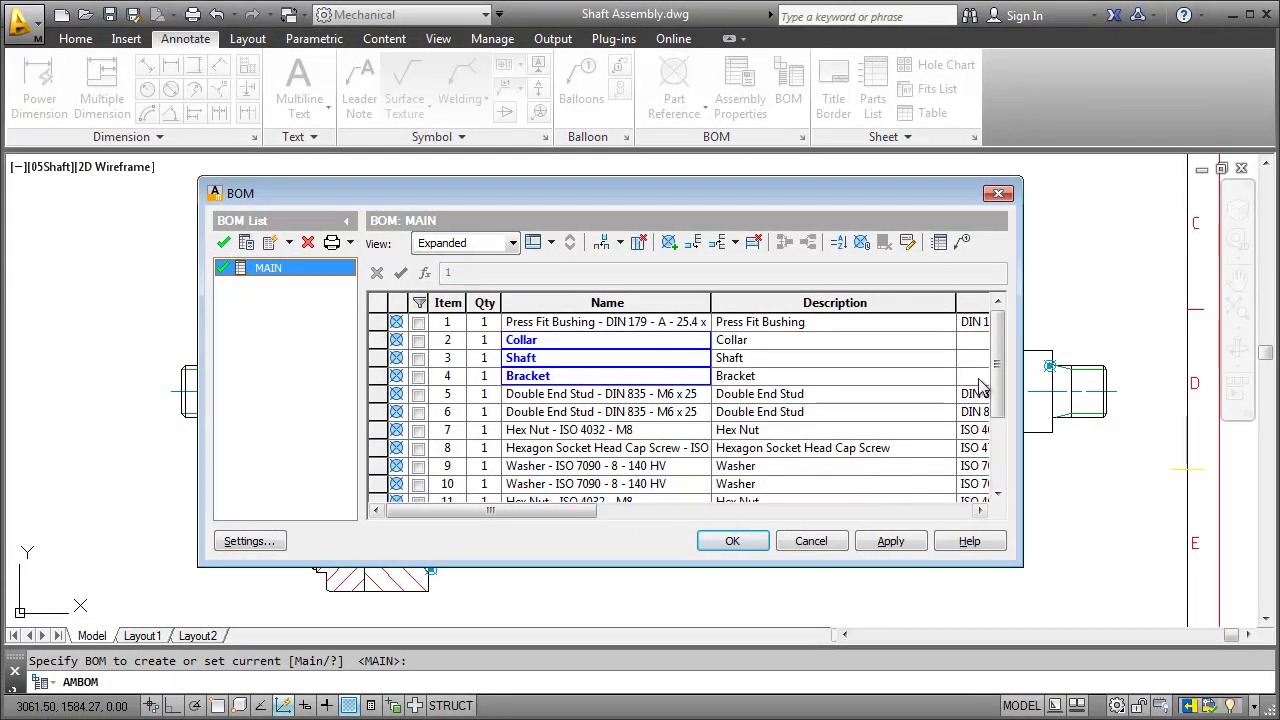
pyautogui.moveTo(997, 385); pyautogui.dragTo(997, 452)
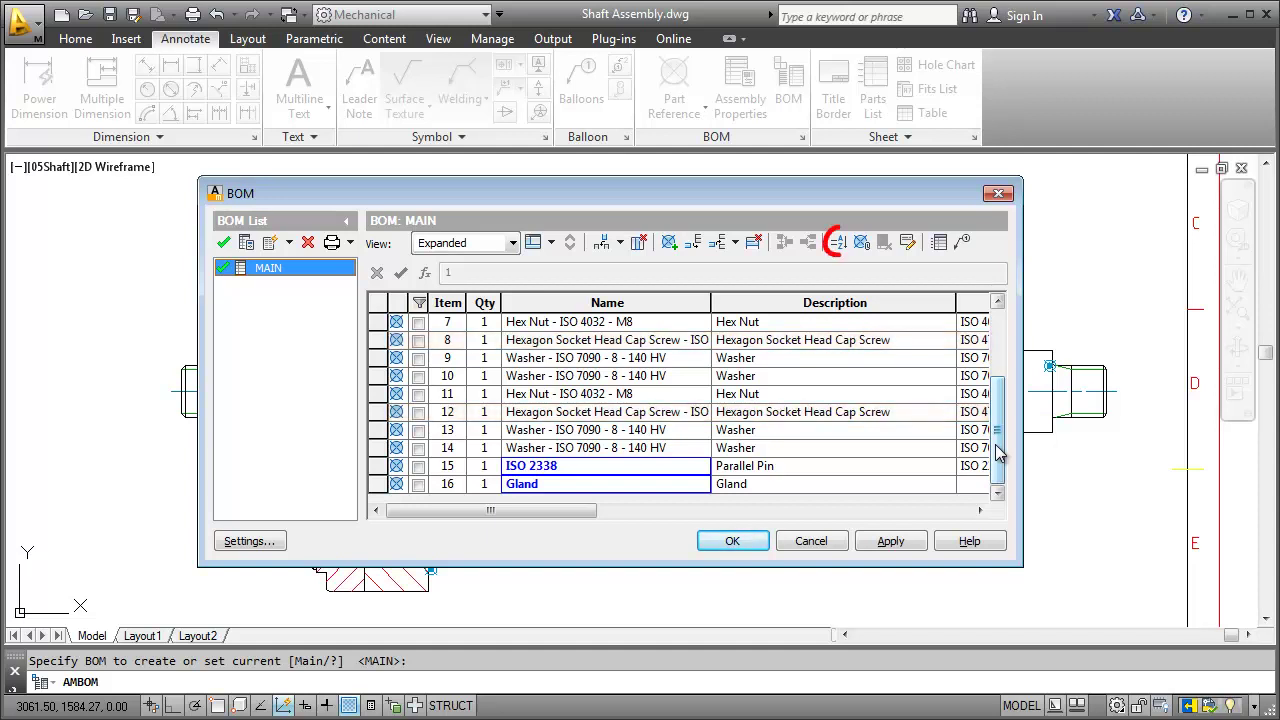
pyautogui.click(838, 242)
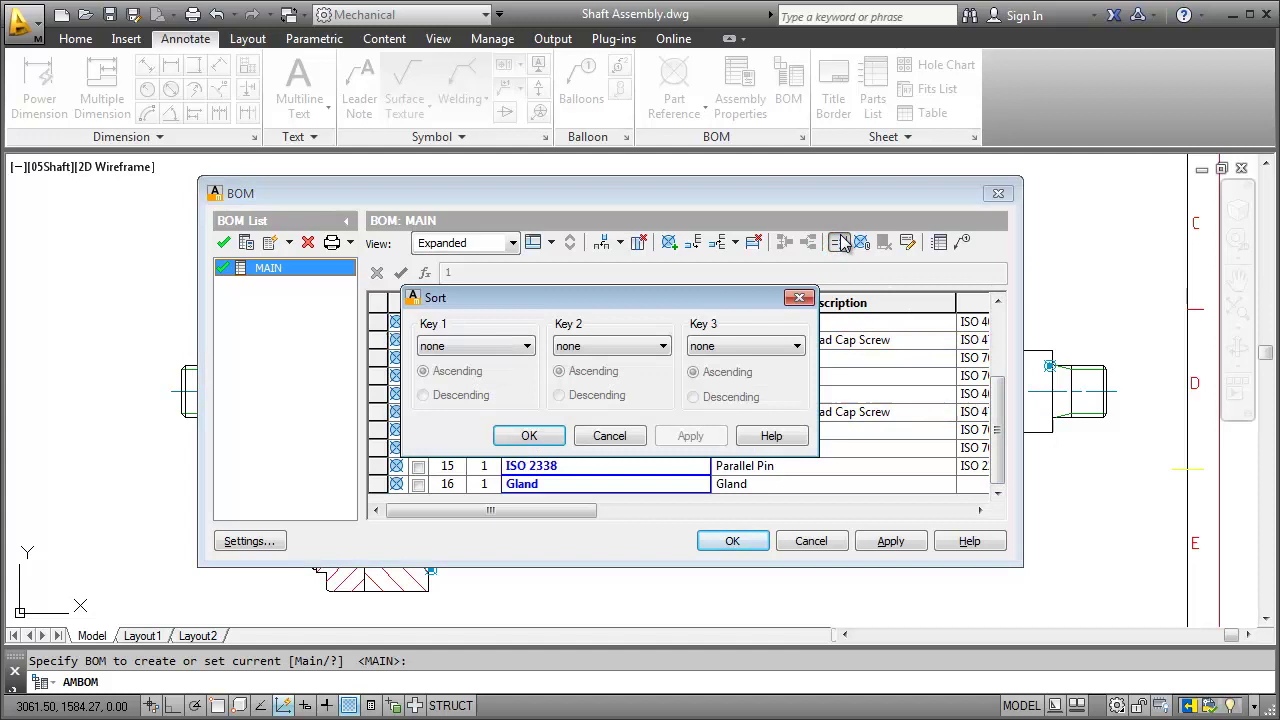
pyautogui.click(507, 347)
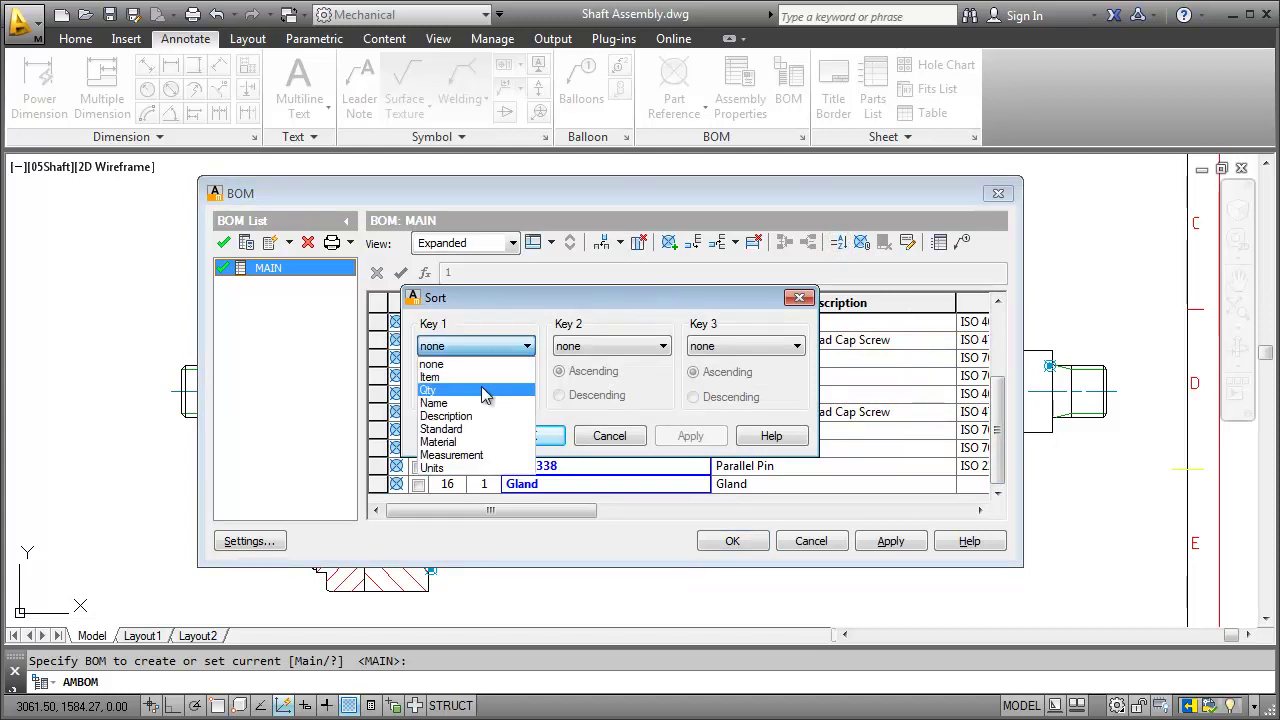
pyautogui.click(479, 403)
pyautogui.click(500, 436)
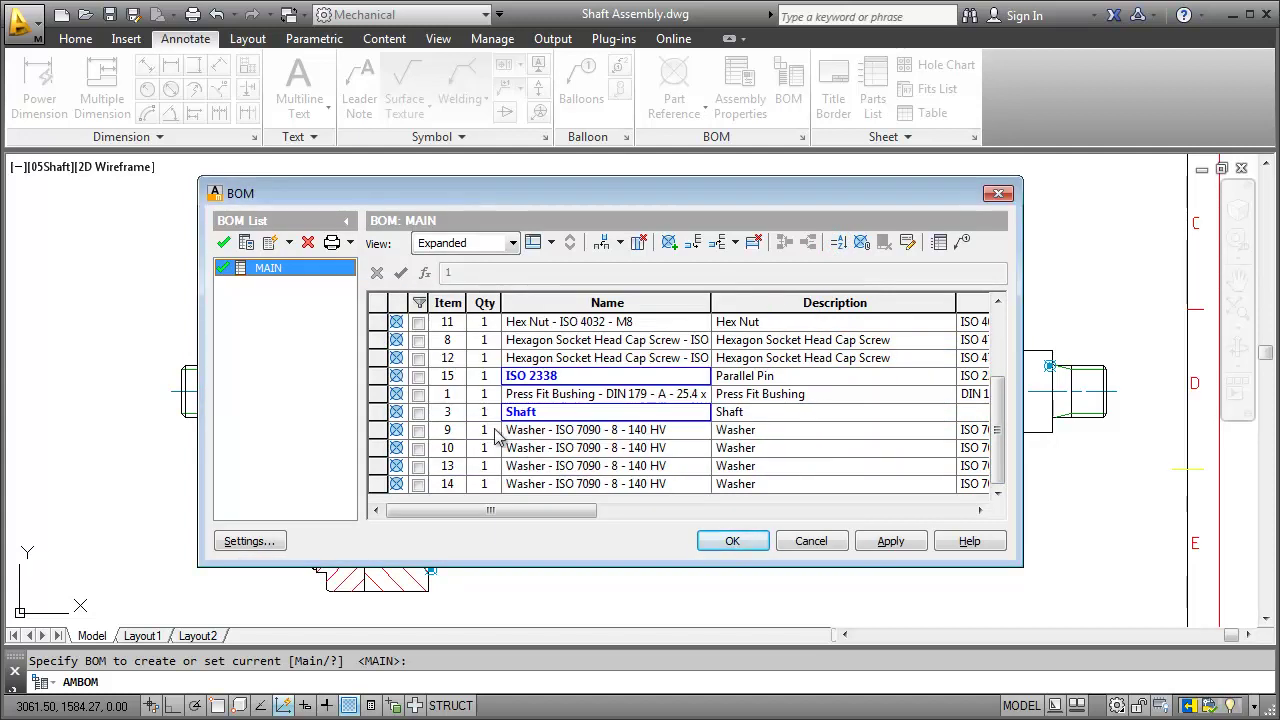
# Merge the two hexagon socket head cap screw rows, items 8 and 12, into one and accept the BOM.
pyautogui.click(382, 340)
pyautogui.keyDown('shift'); pyautogui.click(385, 358); pyautogui.keyUp('shift')
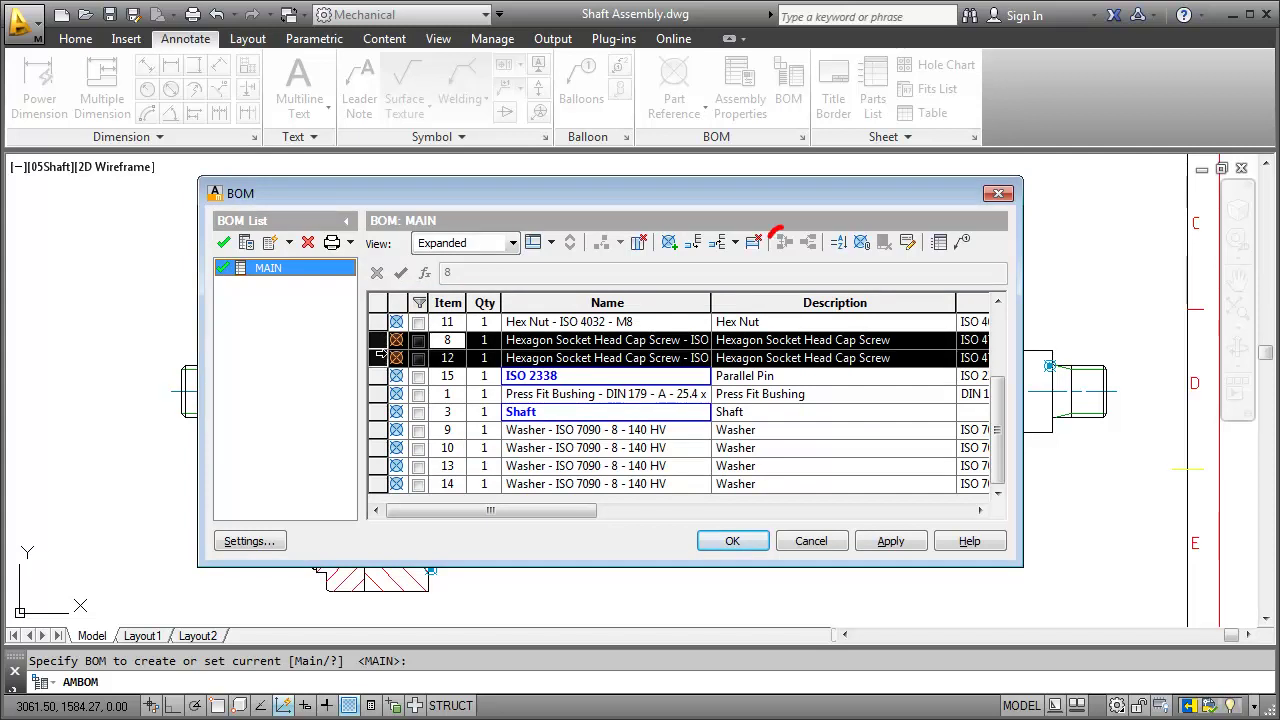
pyautogui.click(783, 242)
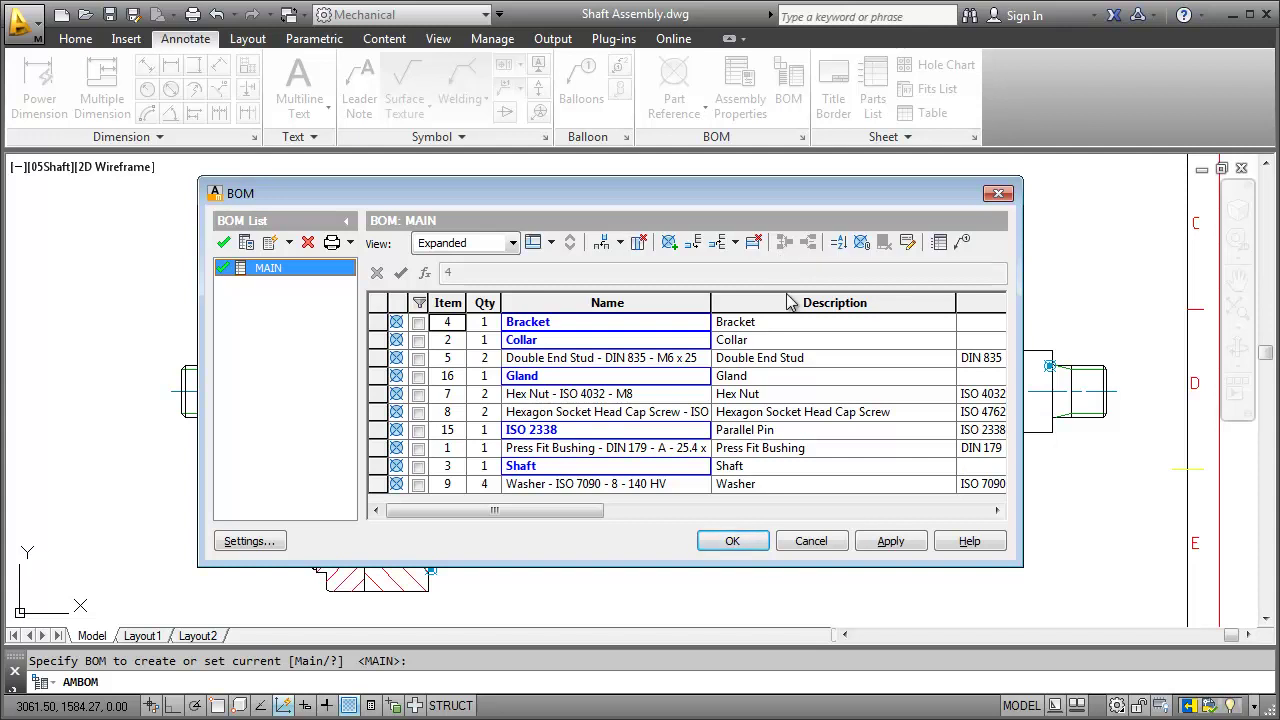
pyautogui.click(735, 541)
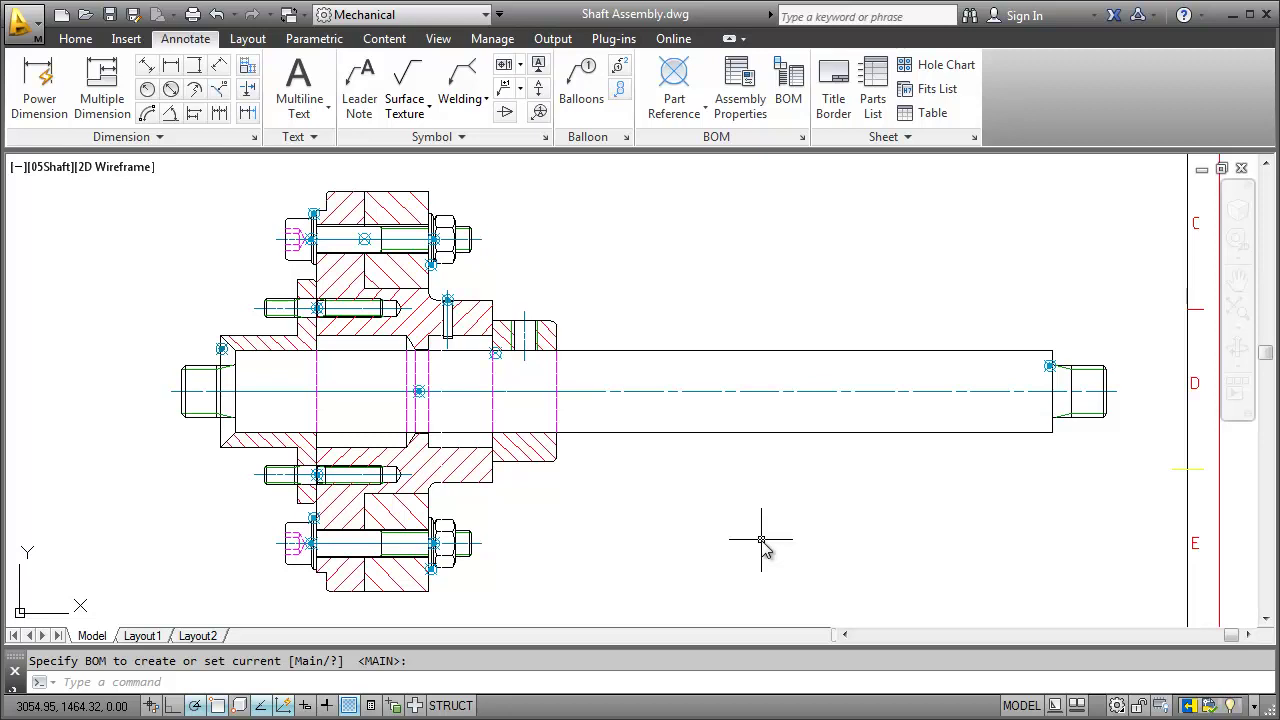
# Auto-balloon the part references on the shaft view's upper half, excluding the washer reference beside the hex nut, in a horizontal row above the assembly.
pyautogui.click(580, 95)
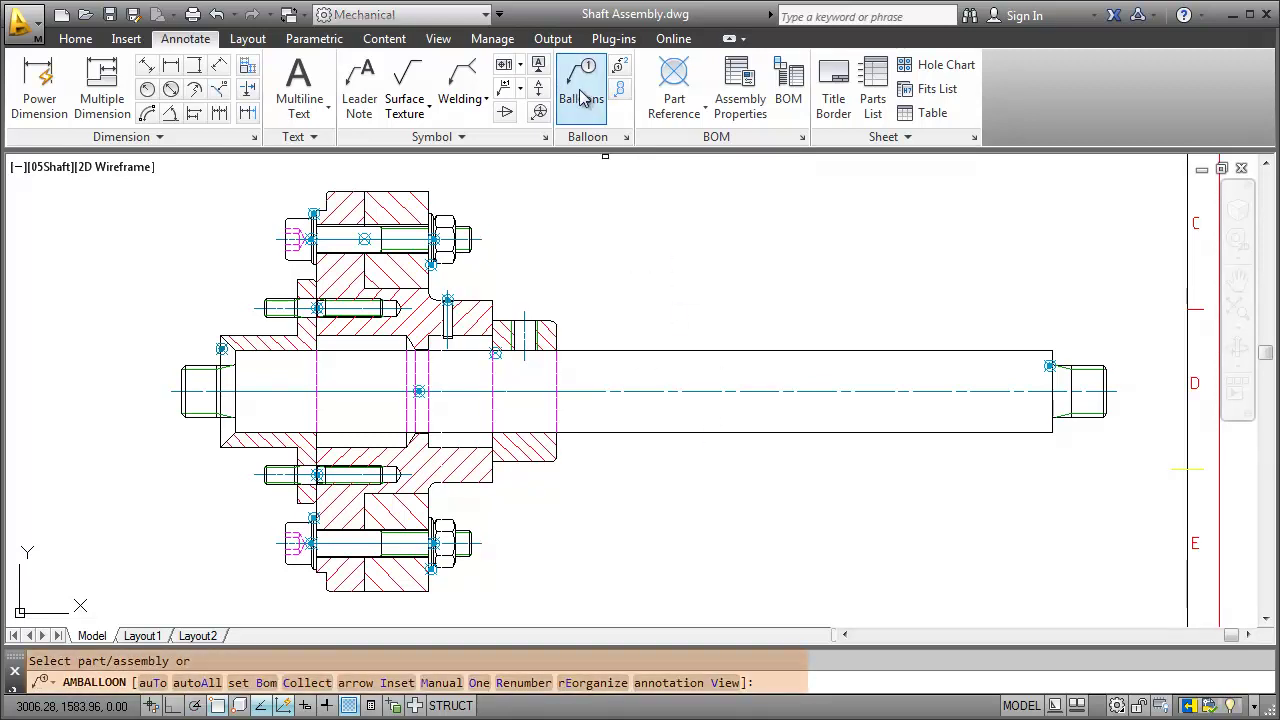
pyautogui.write('a')
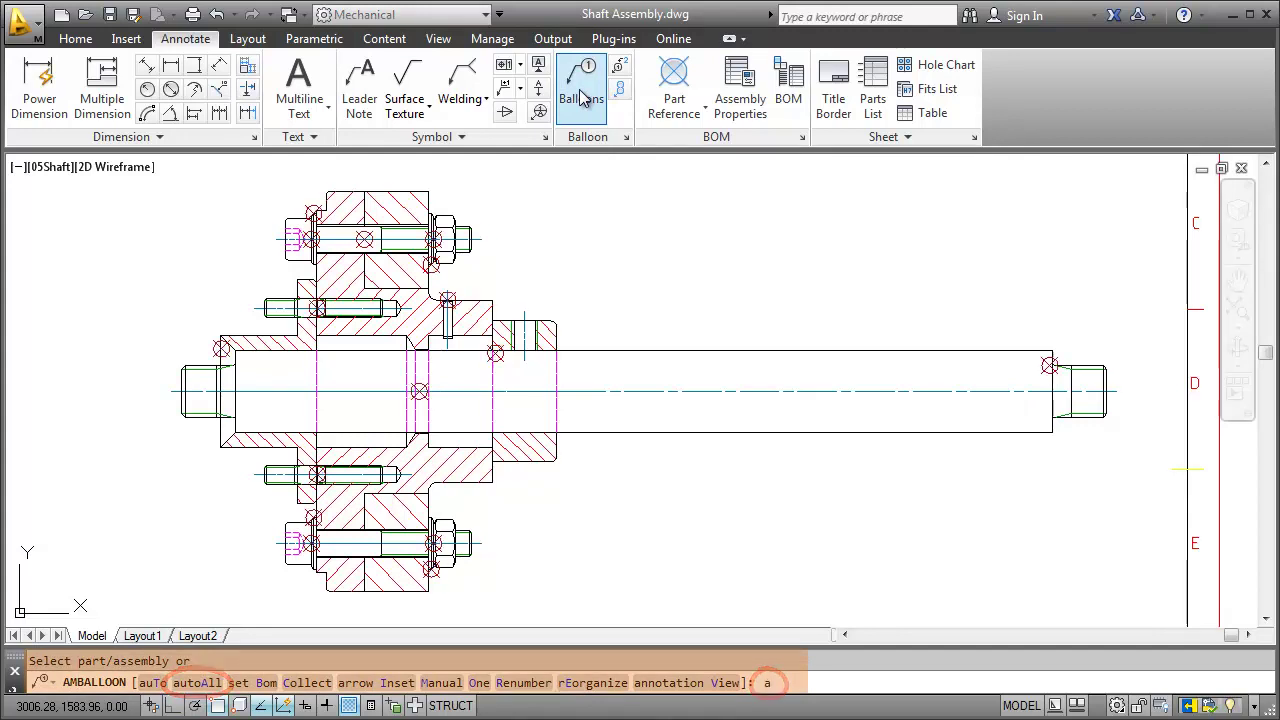
pyautogui.press('Return')
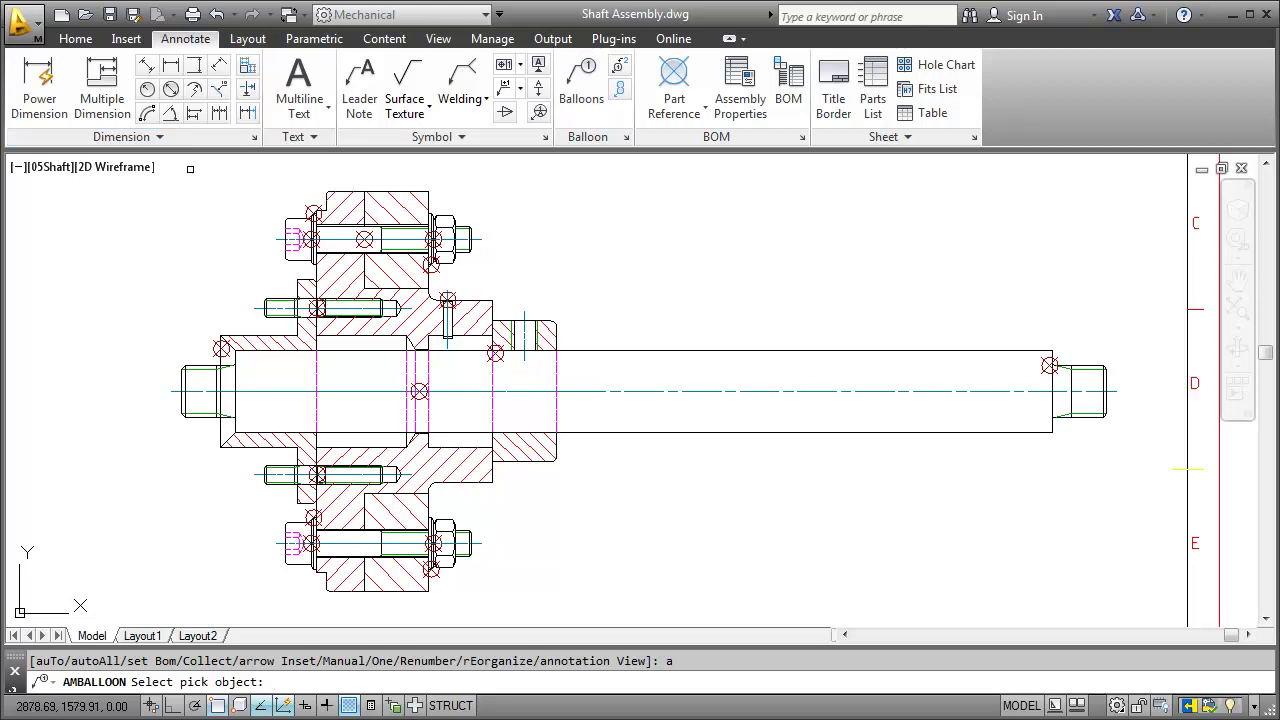
pyautogui.click(177, 169)
pyautogui.click(1084, 440)
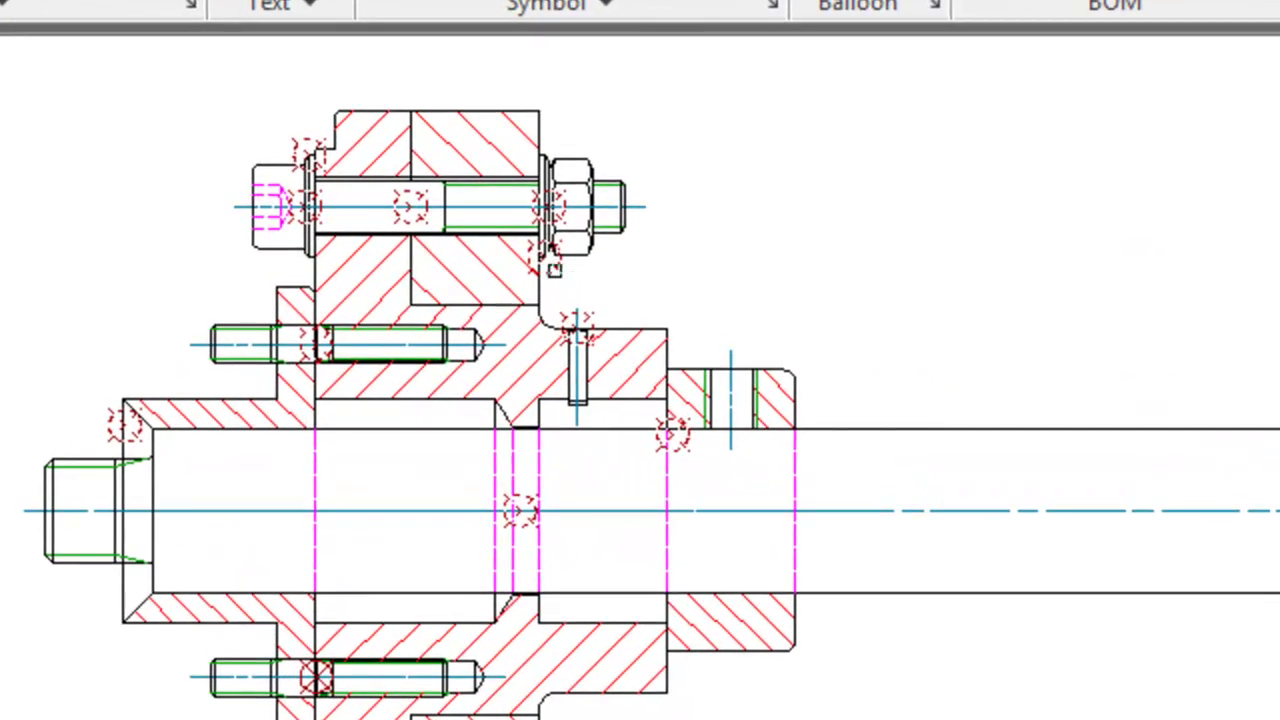
pyautogui.keyDown('shift'); pyautogui.click(554, 269); pyautogui.keyUp('shift')
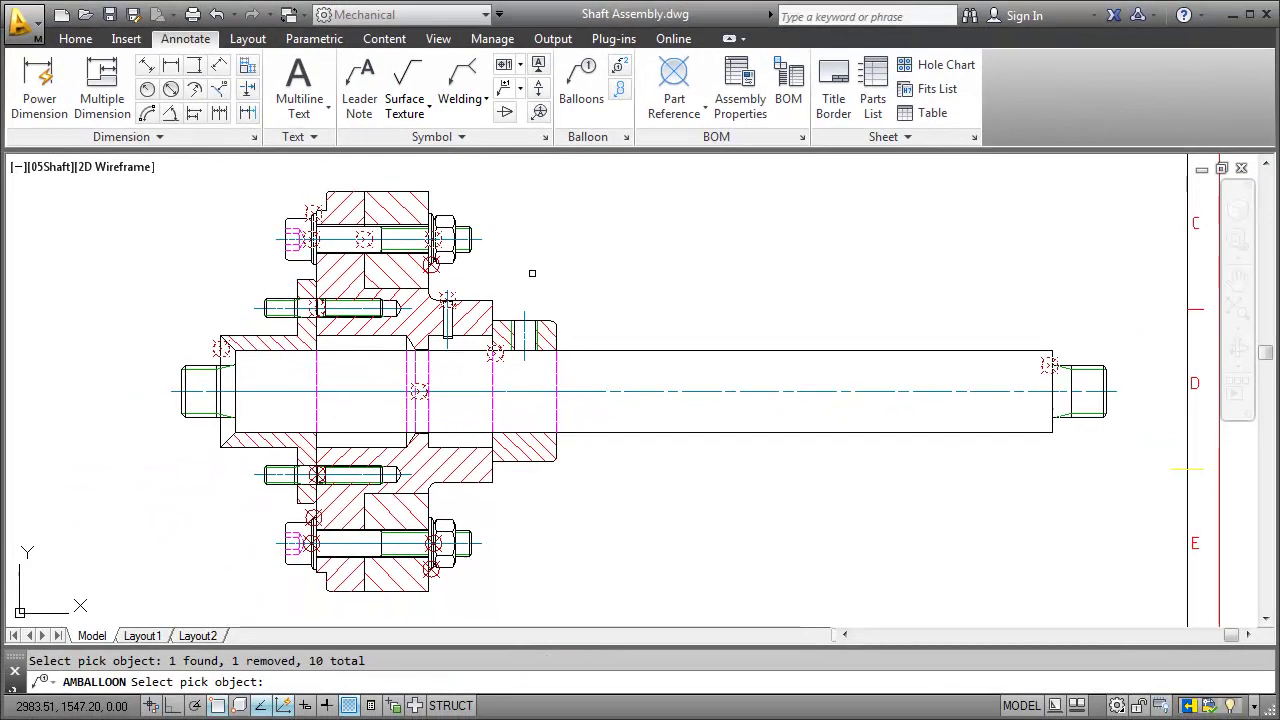
pyautogui.press('Return')
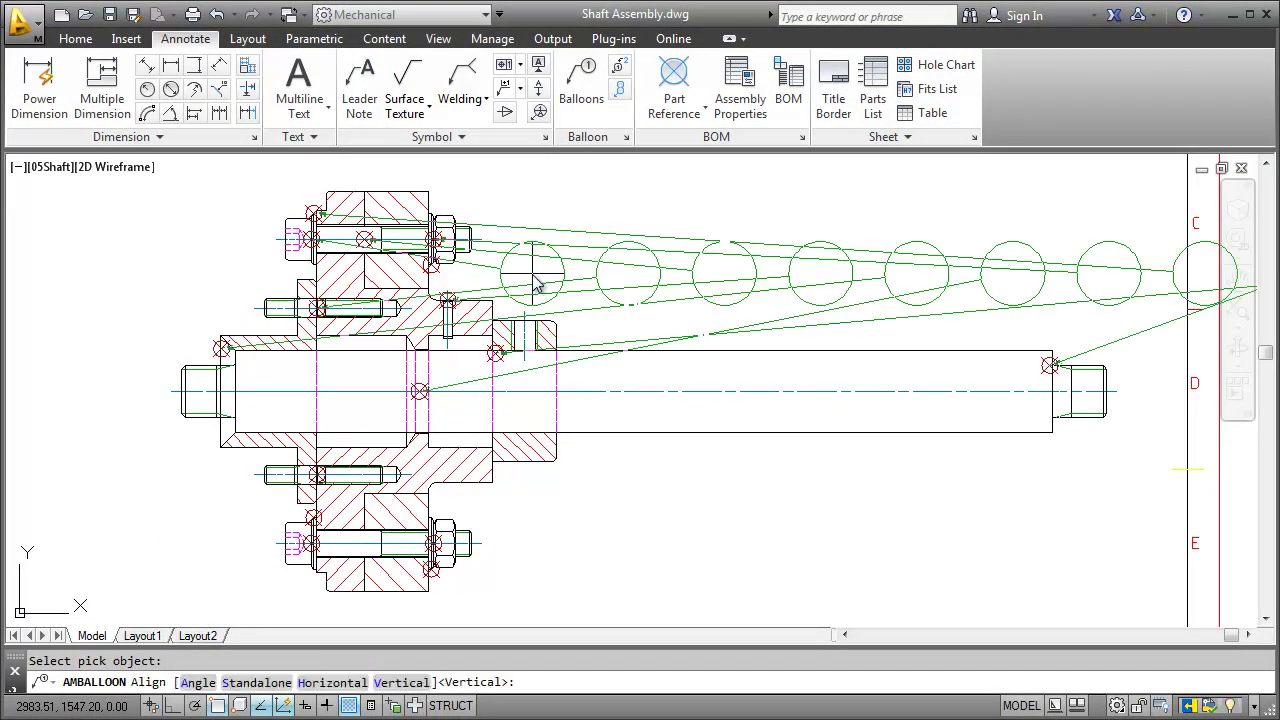
pyautogui.moveTo(535, 285)
pyautogui.mouseDown(button='middle')
pyautogui.moveTo(500, 340)
pyautogui.moveTo(515, 422)
pyautogui.mouseUp(button='middle')
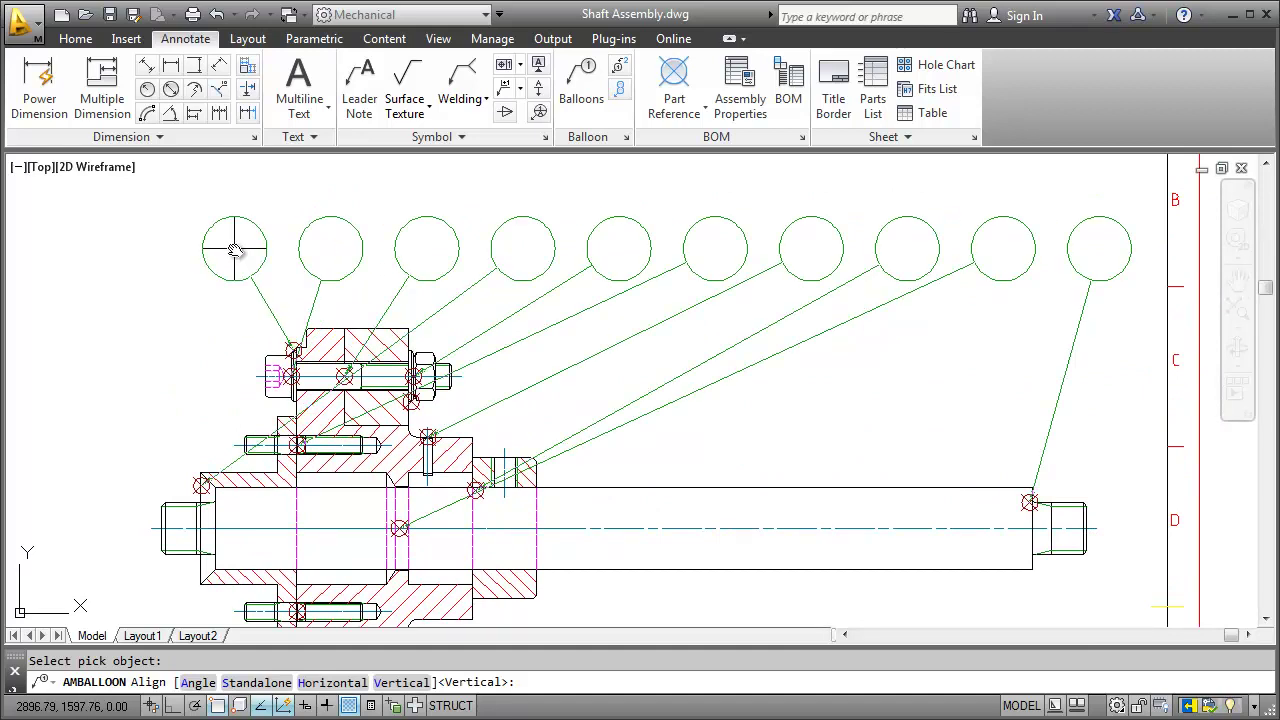
pyautogui.click(234, 249)
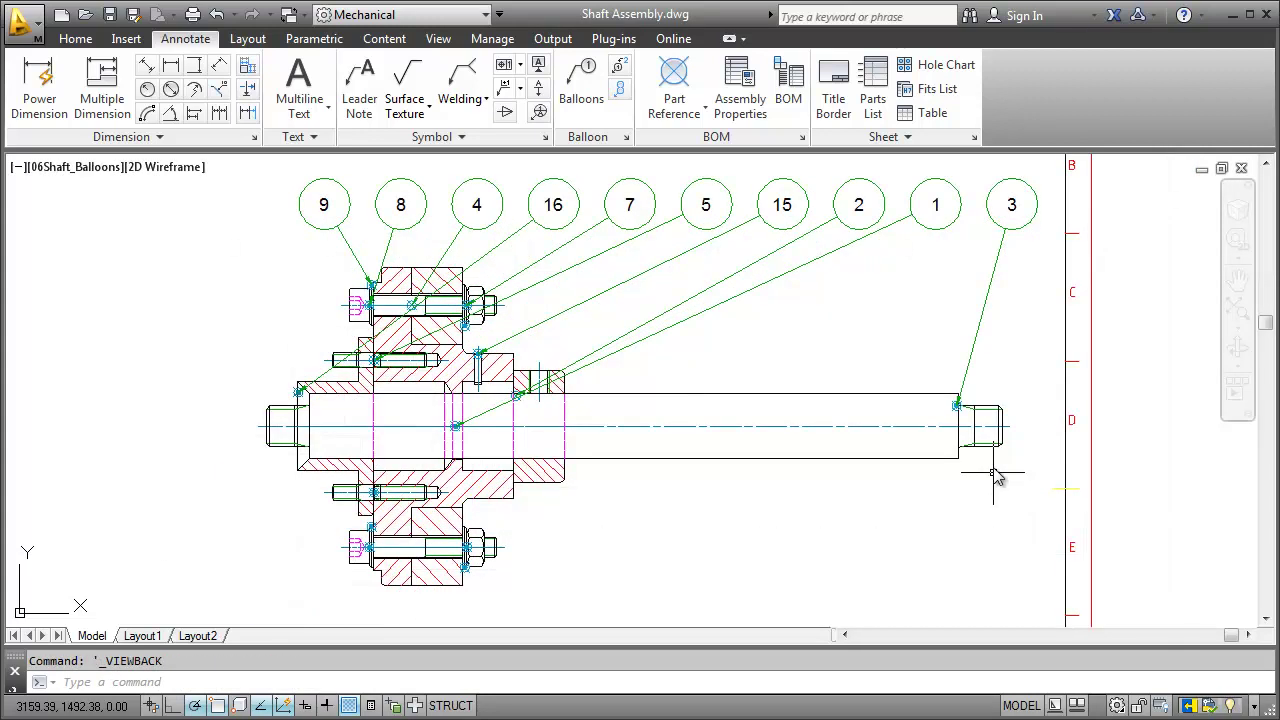
# Insert a parts list from the MAIN BOM with the default layout settings, directly above the title block against the border.
pyautogui.hotkey('alt', 'Right')
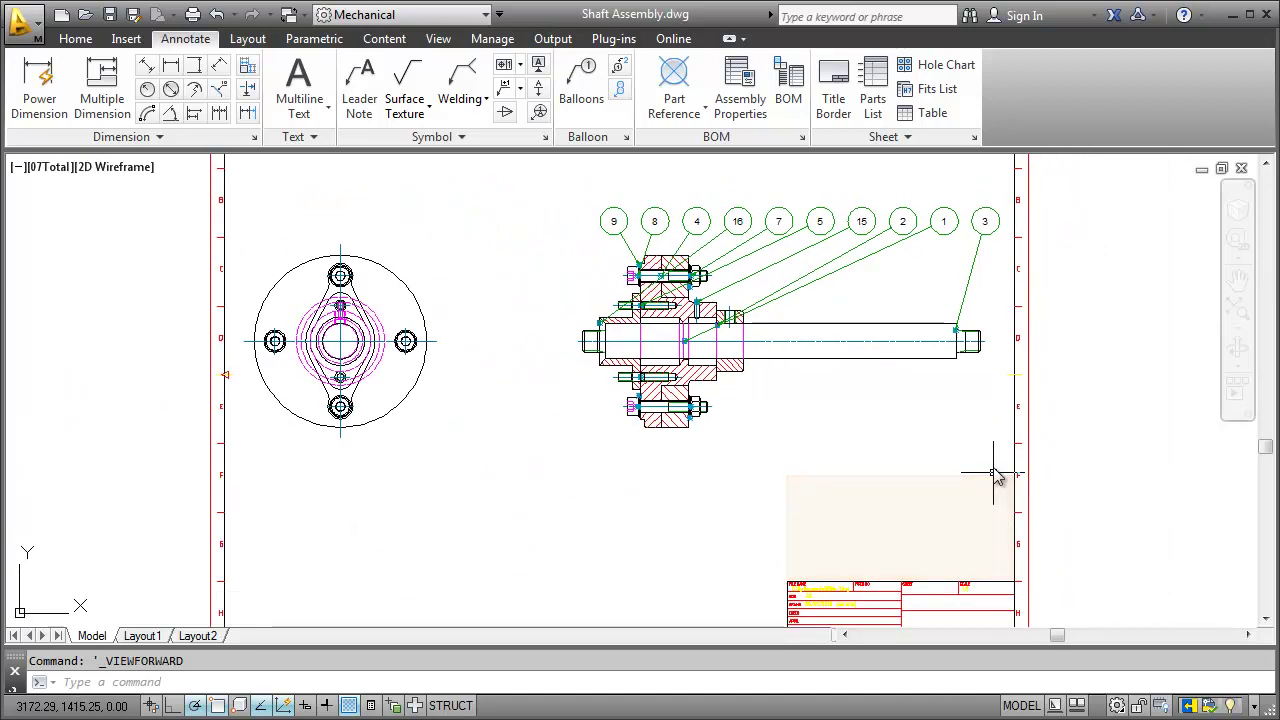
pyautogui.click(873, 105)
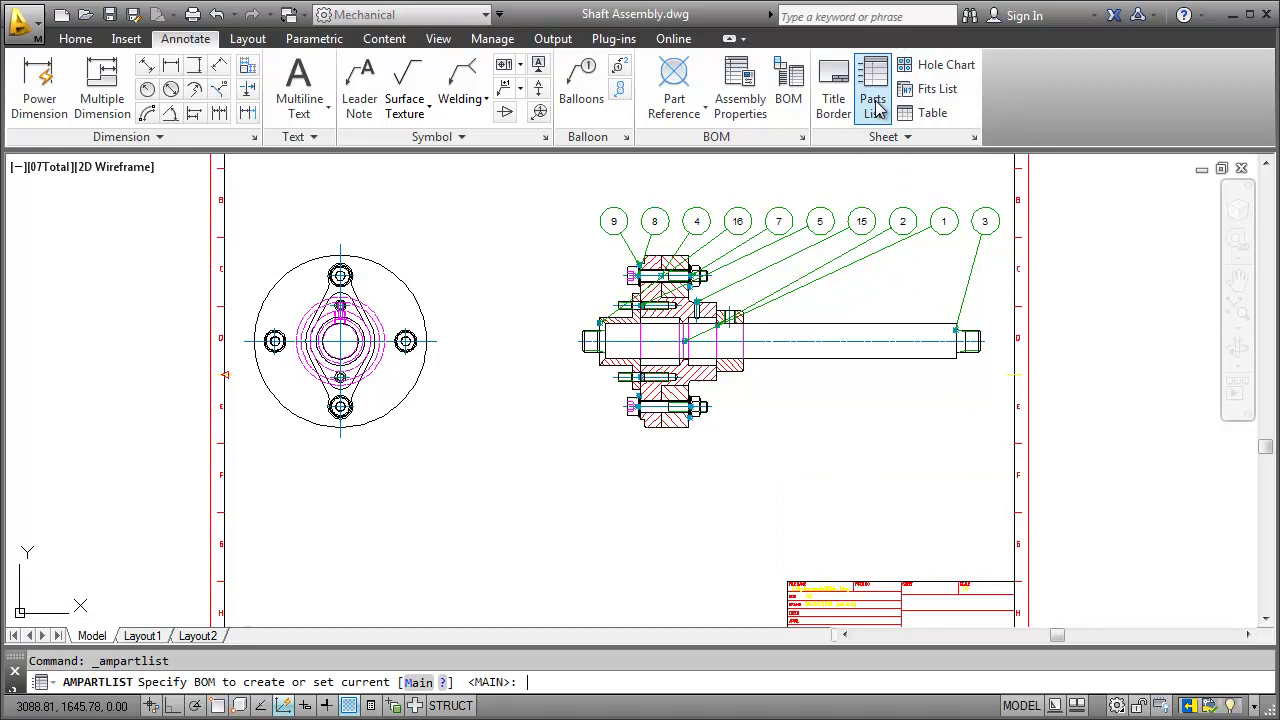
pyautogui.press('Return')
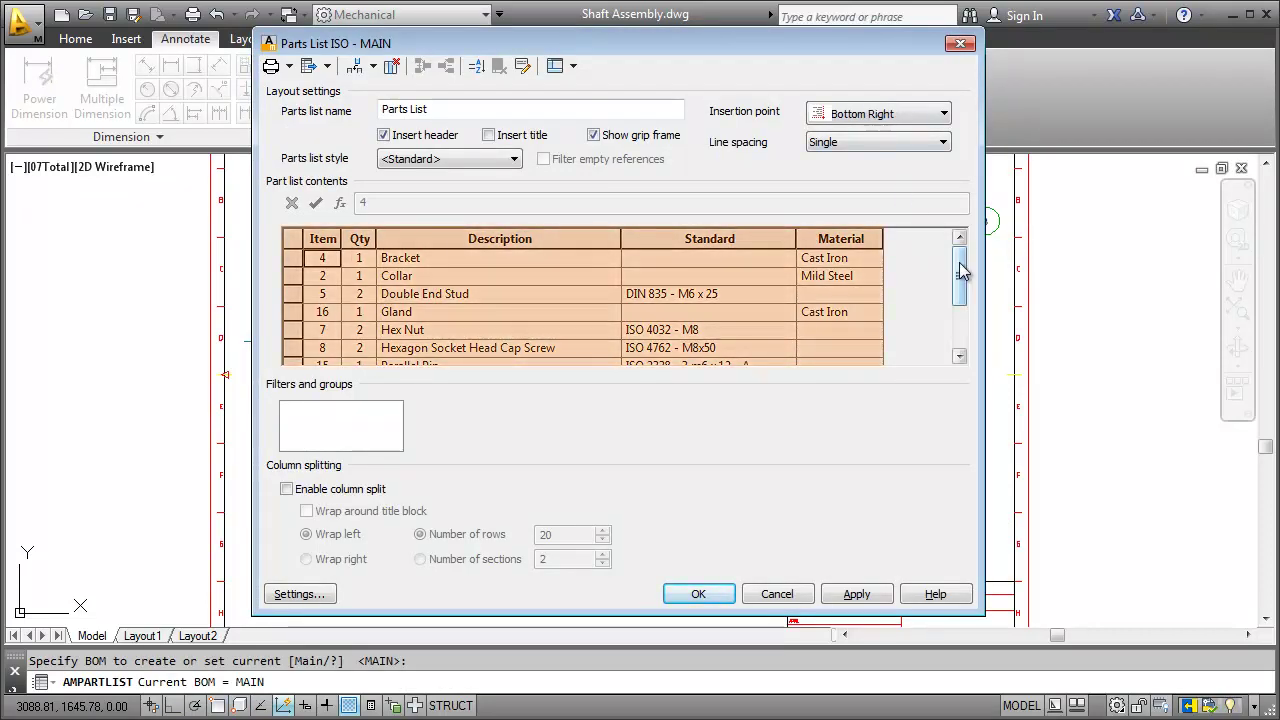
pyautogui.moveTo(959, 264)
pyautogui.mouseDown()
pyautogui.moveTo(959, 322)
pyautogui.moveTo(959, 258)
pyautogui.mouseUp()
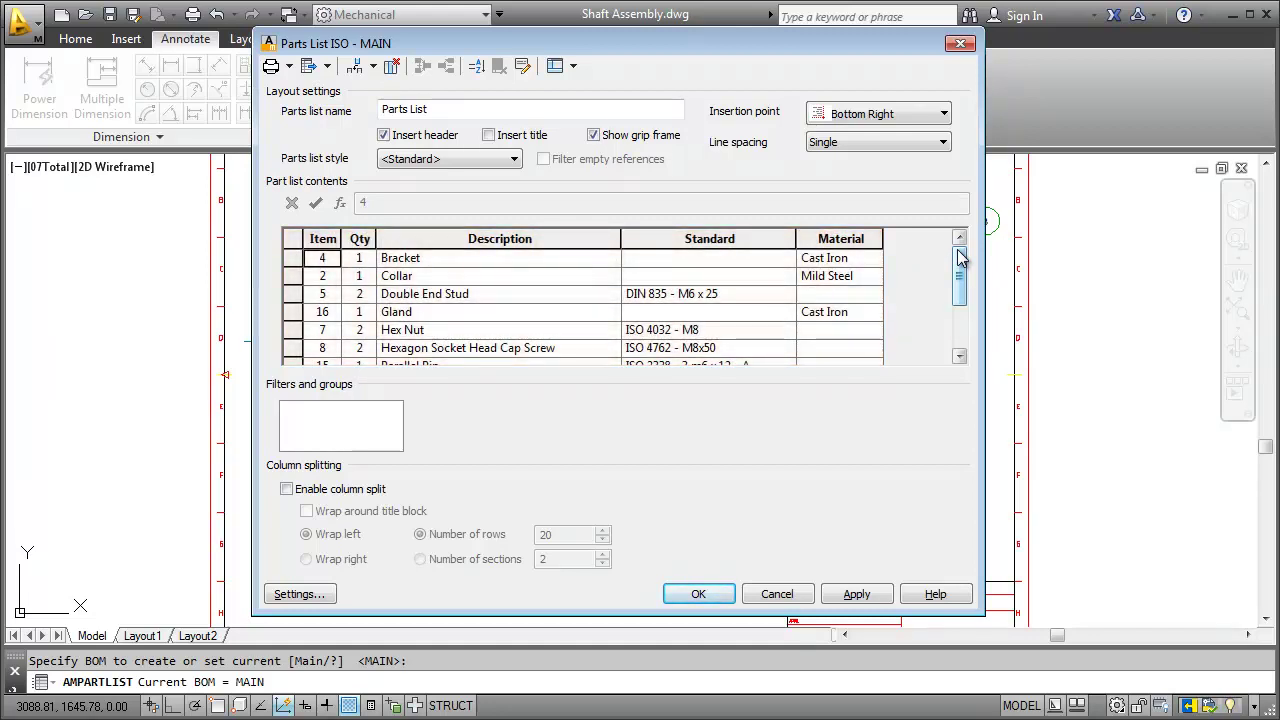
pyautogui.click(714, 596)
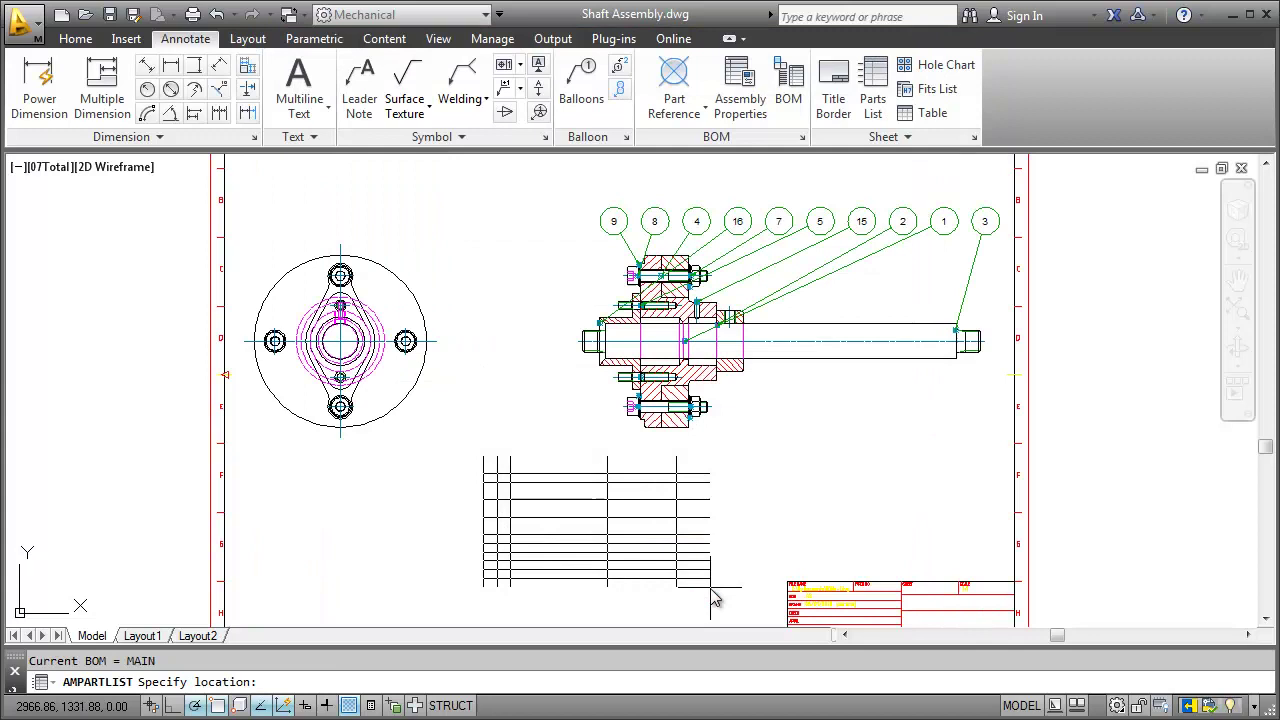
pyautogui.click(1019, 588)
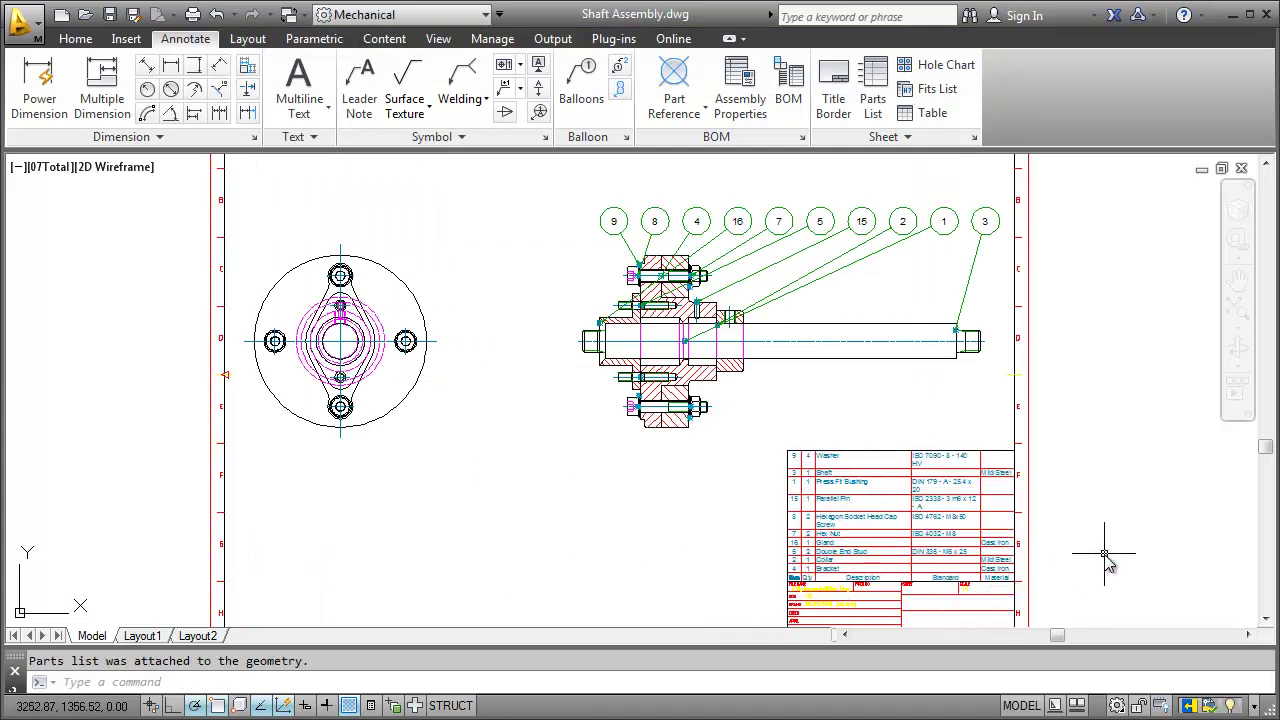
pyautogui.press('pagedown')
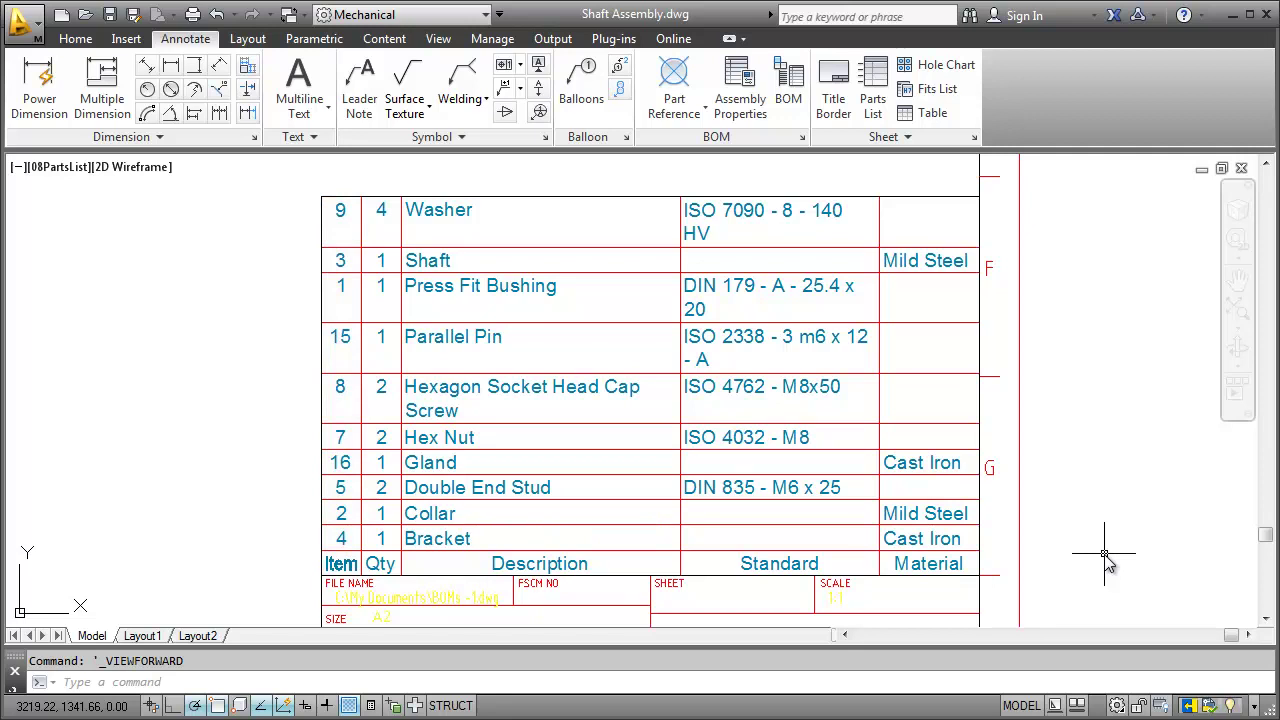
# Renumber the balloons above the shaft view in row order from the washer to the shaft, starting at 1 with increment 1.
pyautogui.press('pagedown')
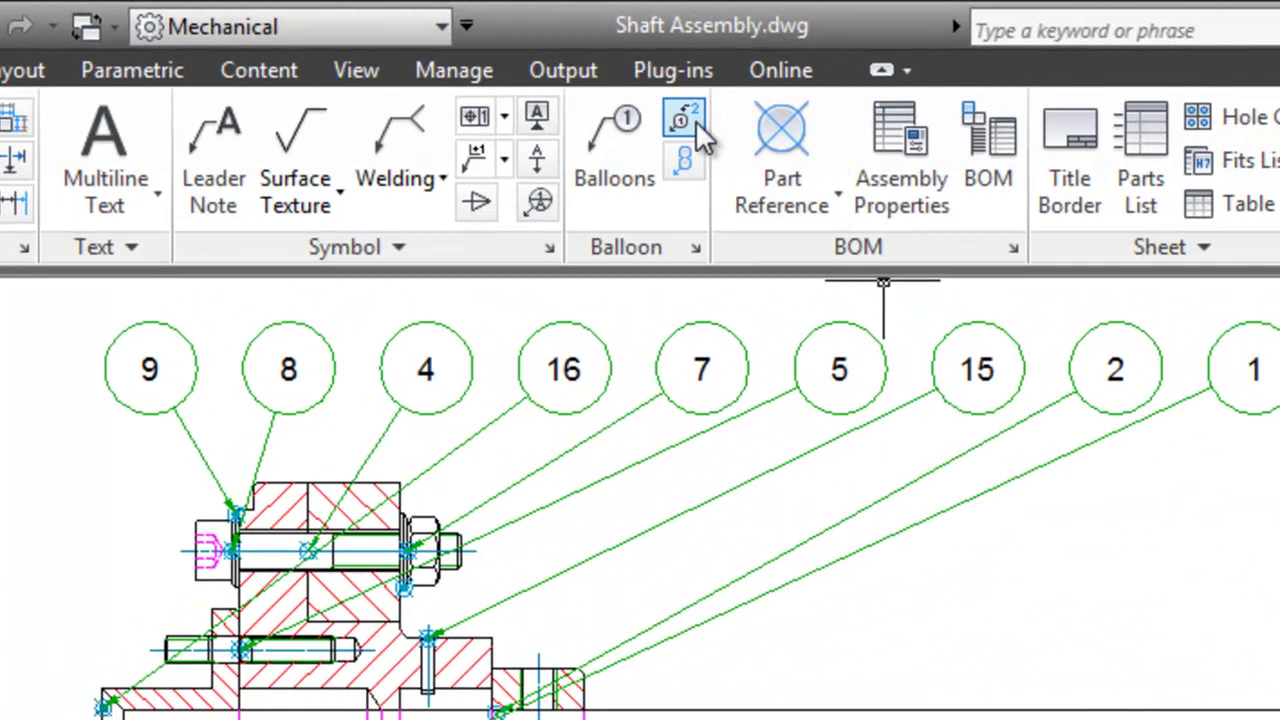
pyautogui.click(690, 118)
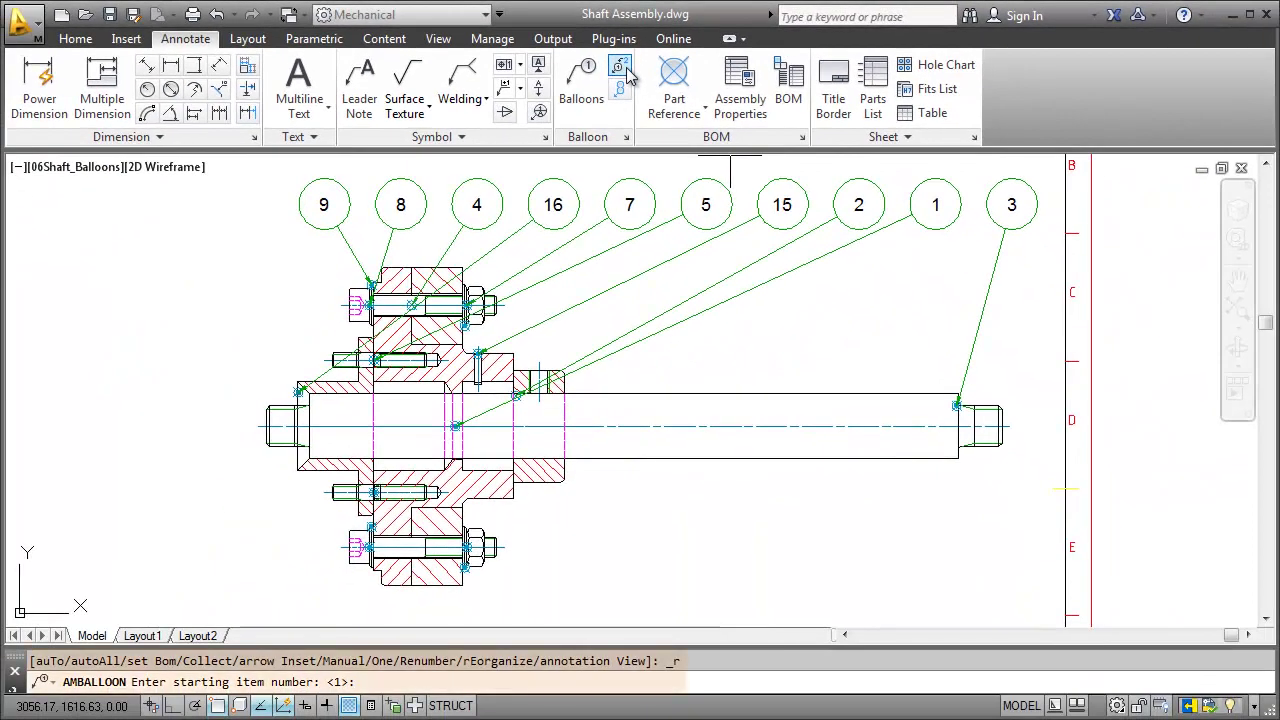
pyautogui.write('1')
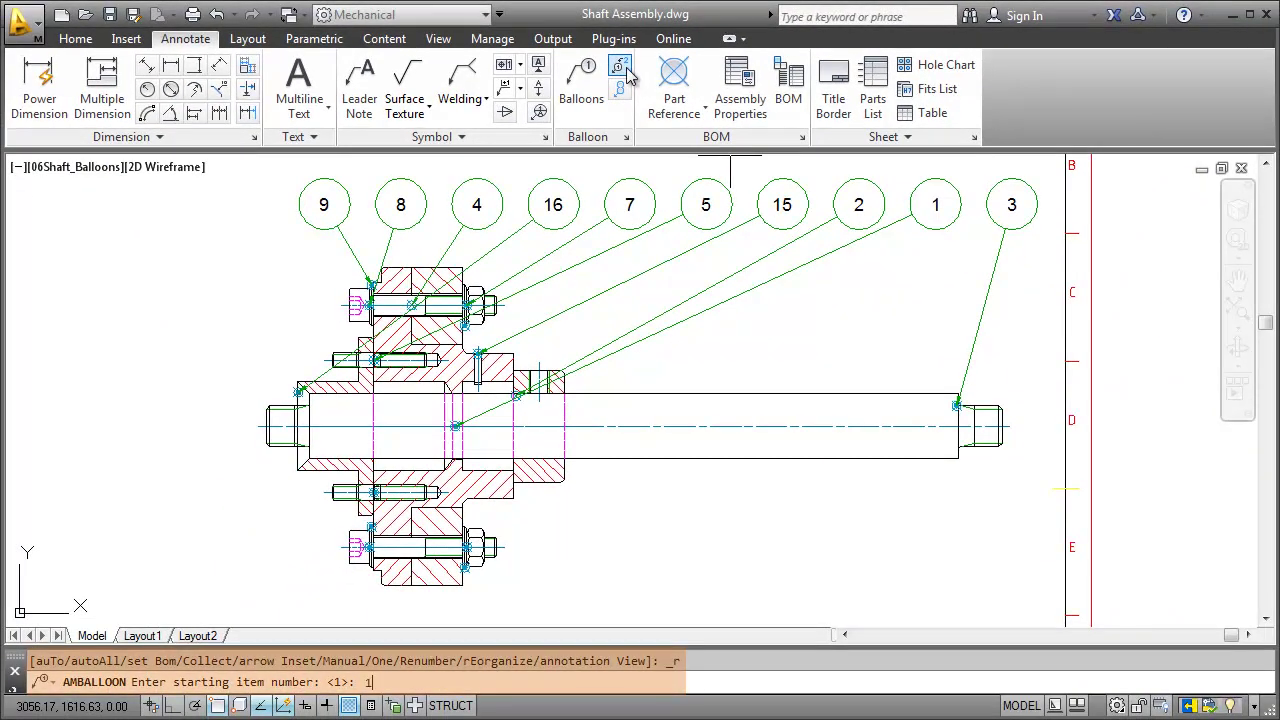
pyautogui.press('Return')
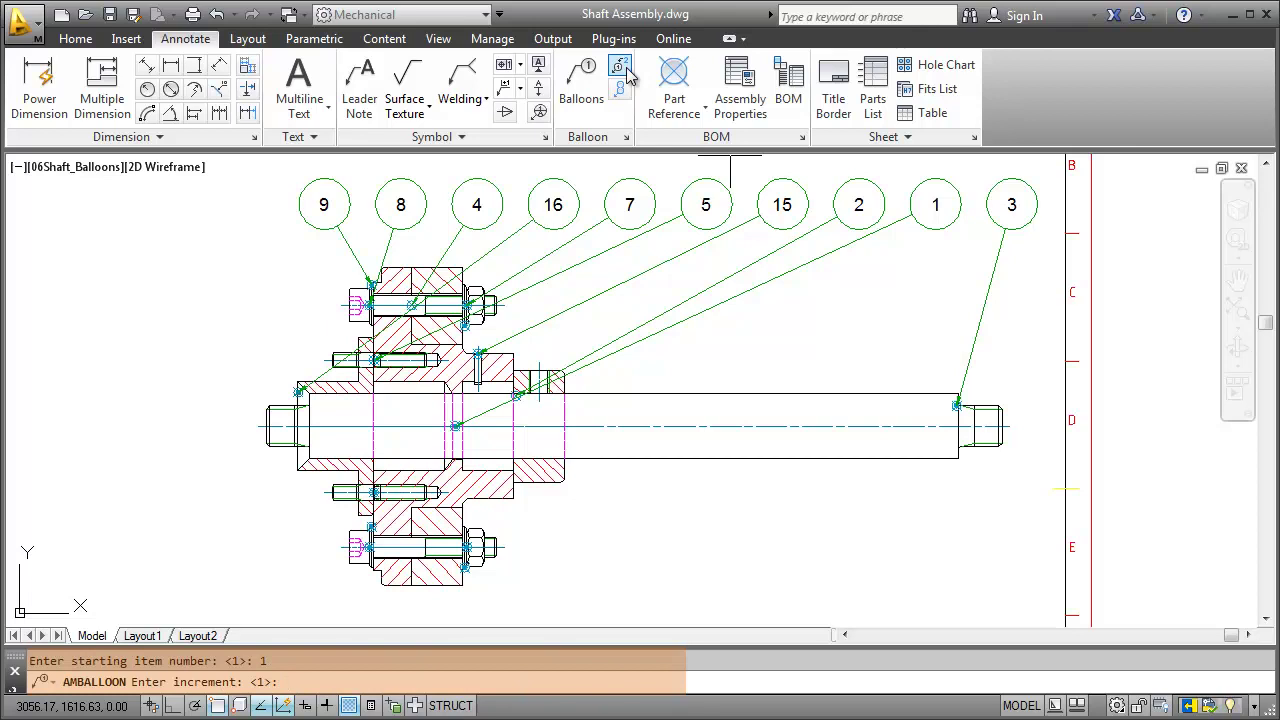
pyautogui.press('Return')
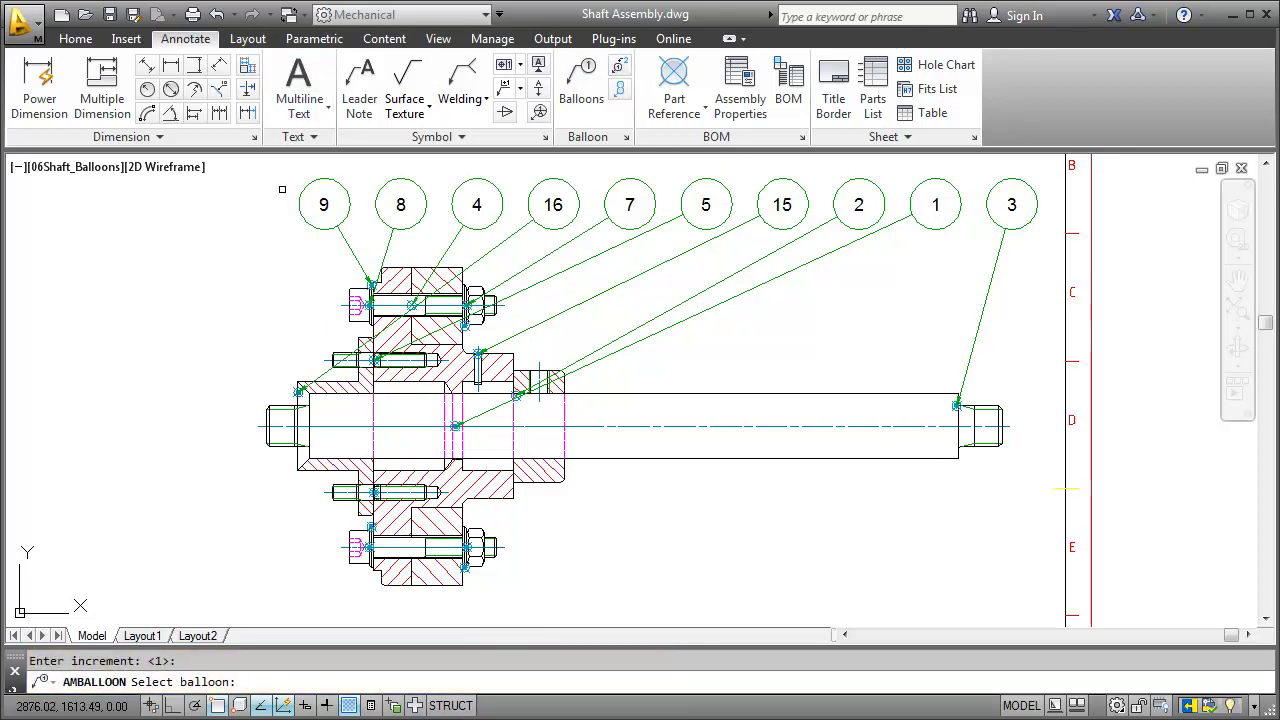
pyautogui.click(300, 208)
pyautogui.click(378, 207)
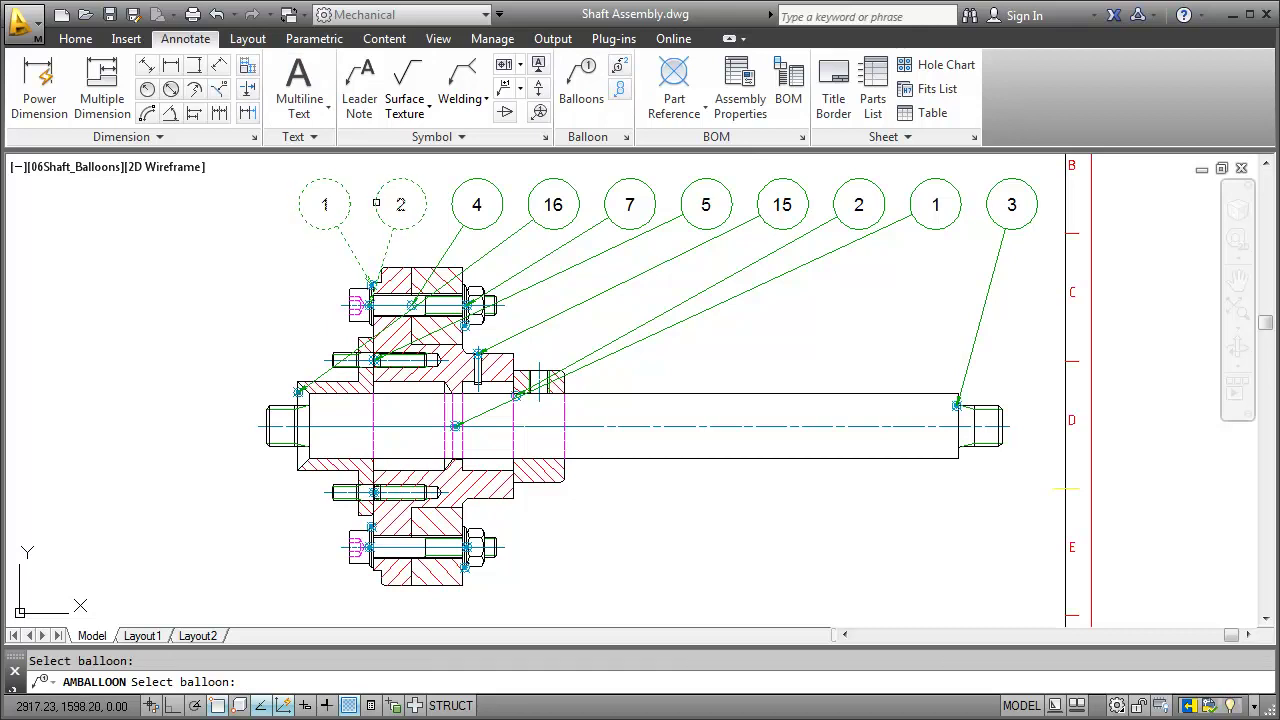
pyautogui.click(453, 201)
pyautogui.click(517, 200)
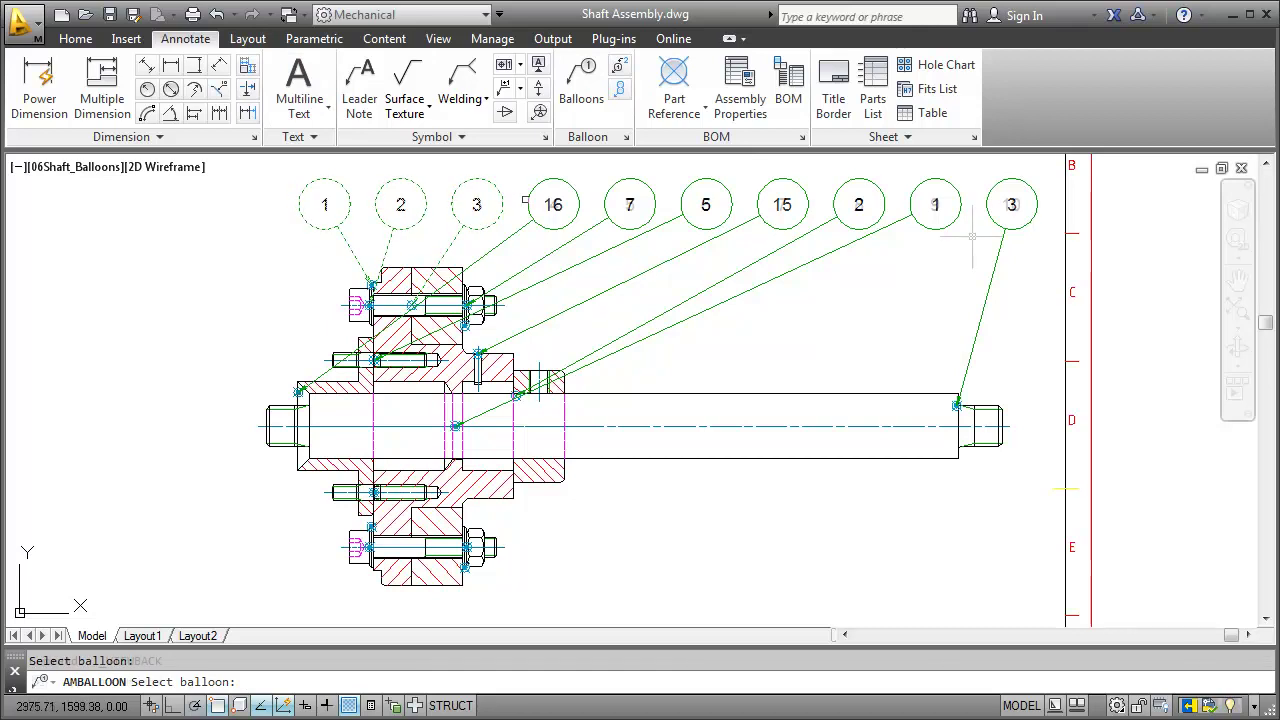
pyautogui.click(972, 240)
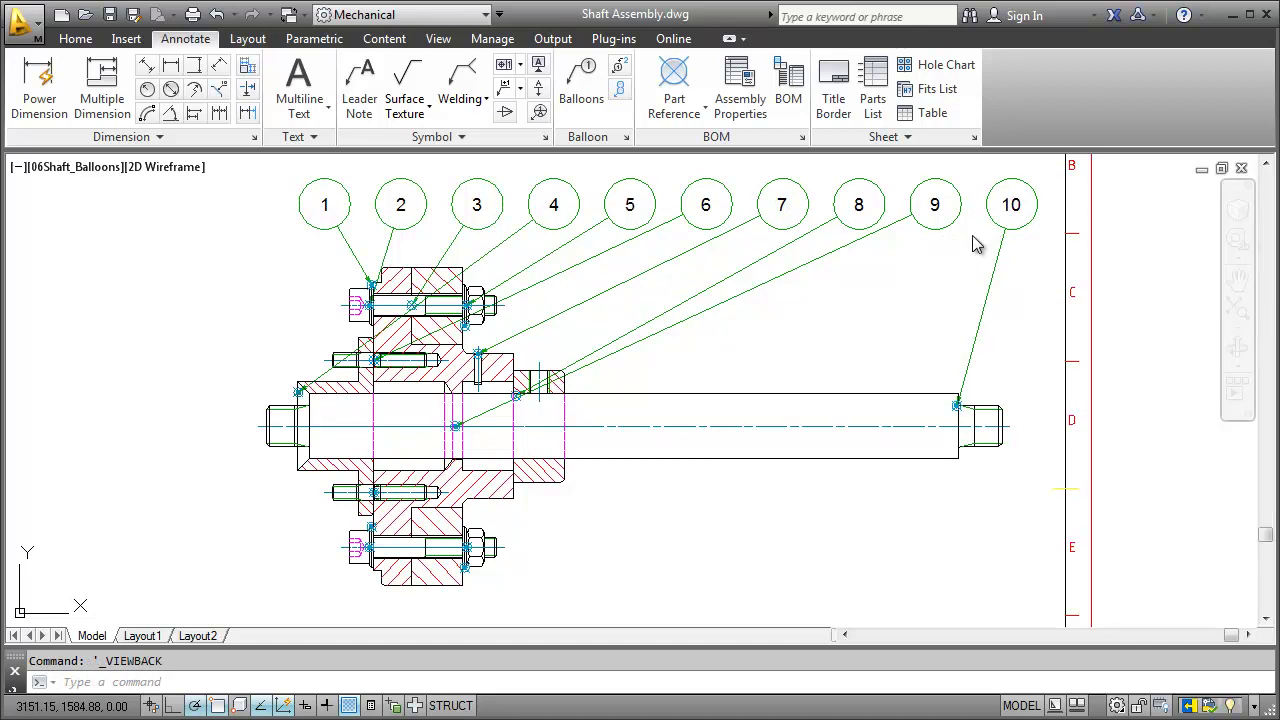
# Edit the parts list to sort its rows by Item in ascending order.
pyautogui.hotkey('alt', 'Right')
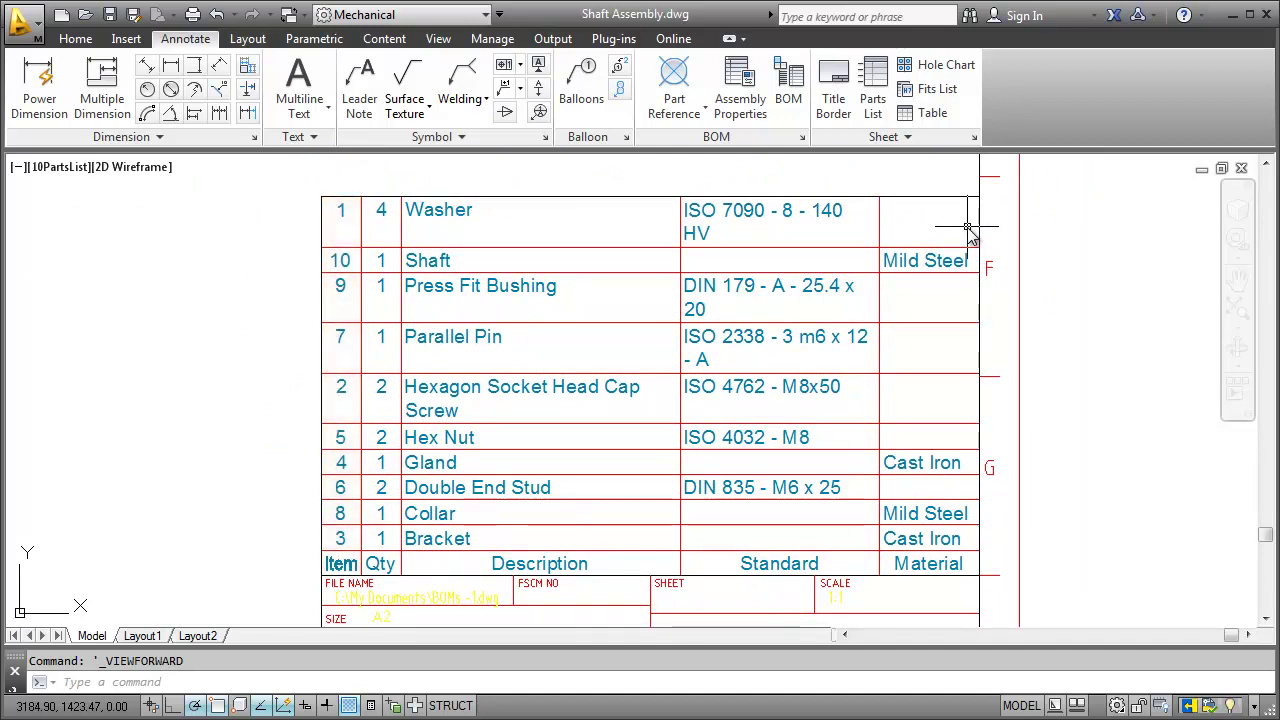
pyautogui.doubleClick(930, 257)
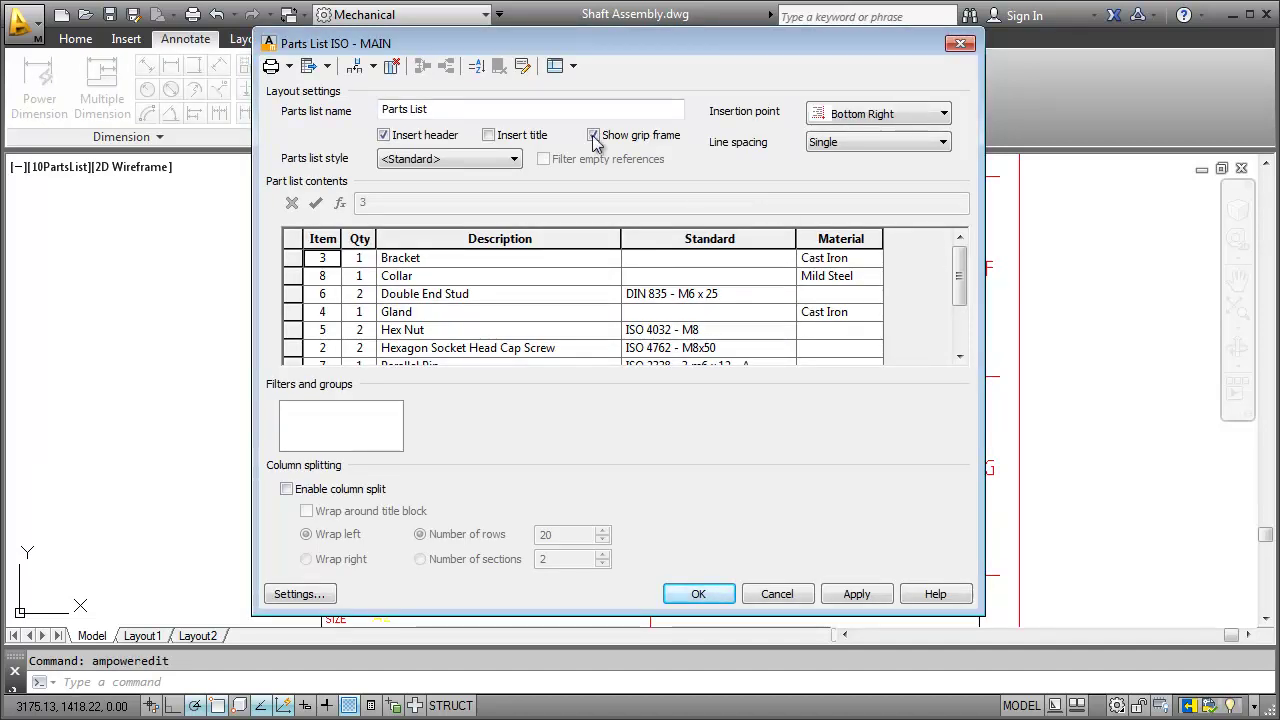
pyautogui.click(476, 65)
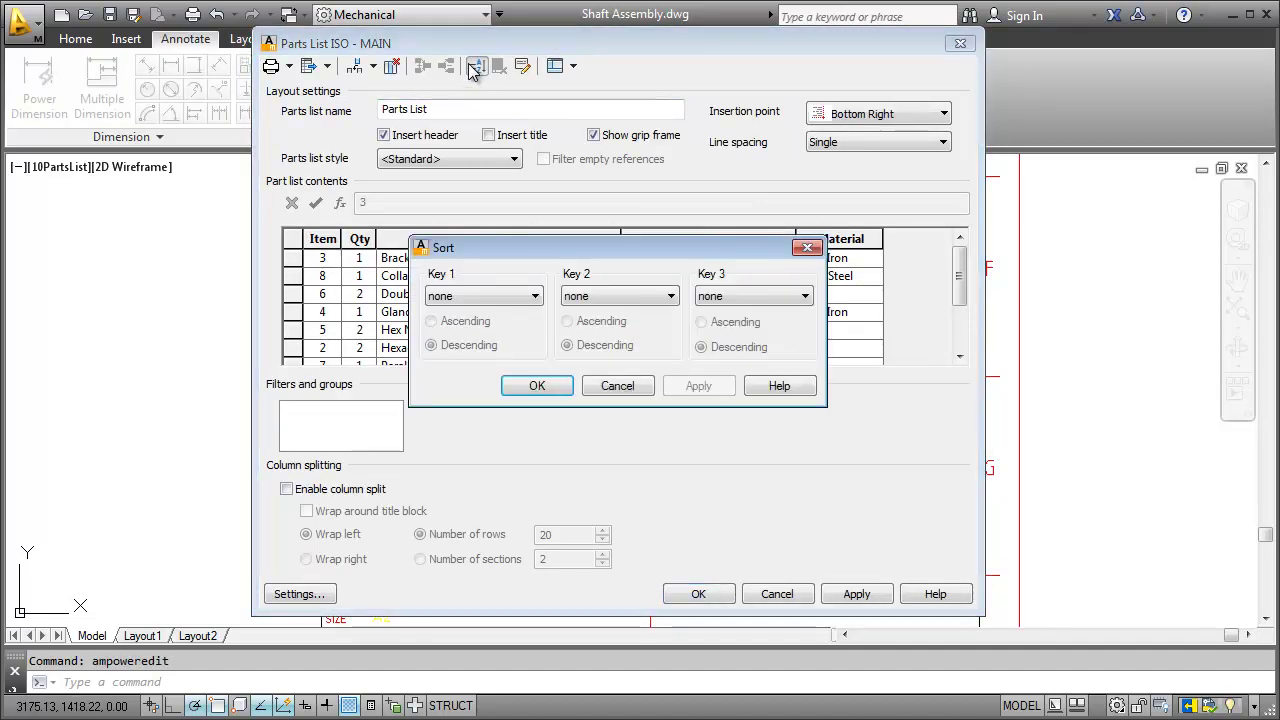
pyautogui.click(529, 295)
pyautogui.click(510, 328)
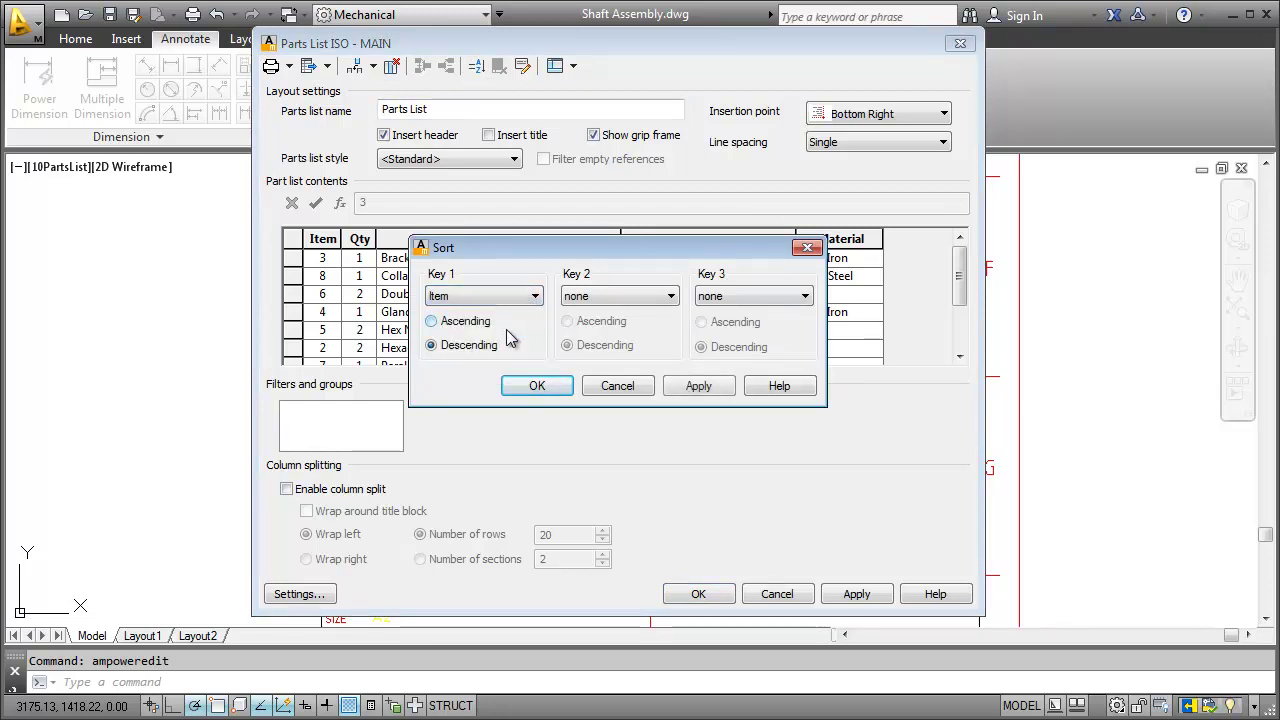
pyautogui.click(480, 322)
pyautogui.click(531, 387)
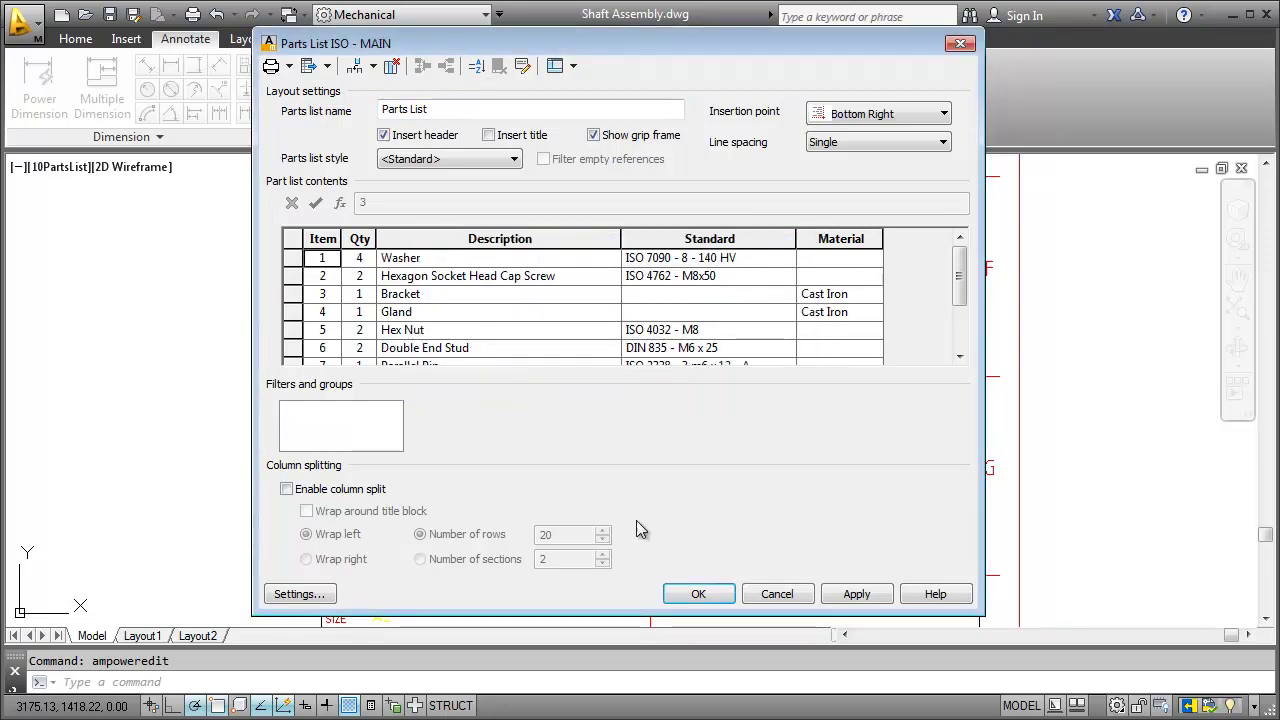
pyautogui.click(697, 593)
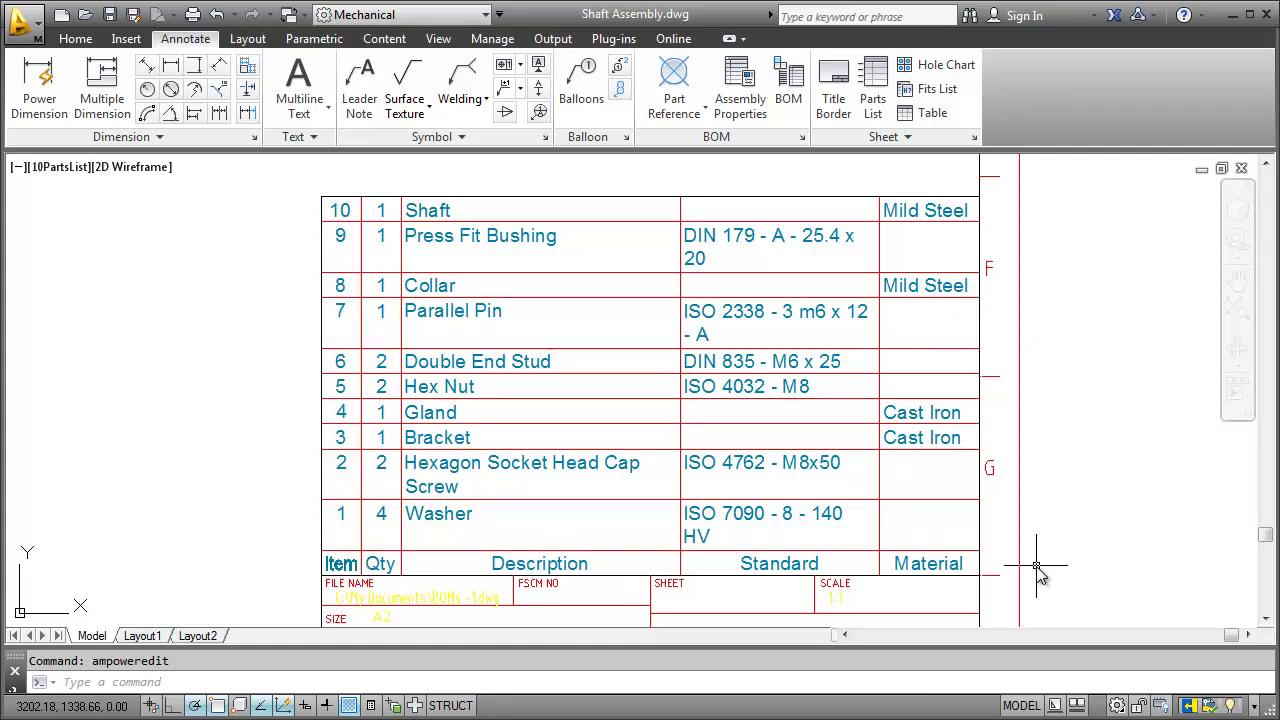
pyautogui.scroll(-5, 1038, 572)
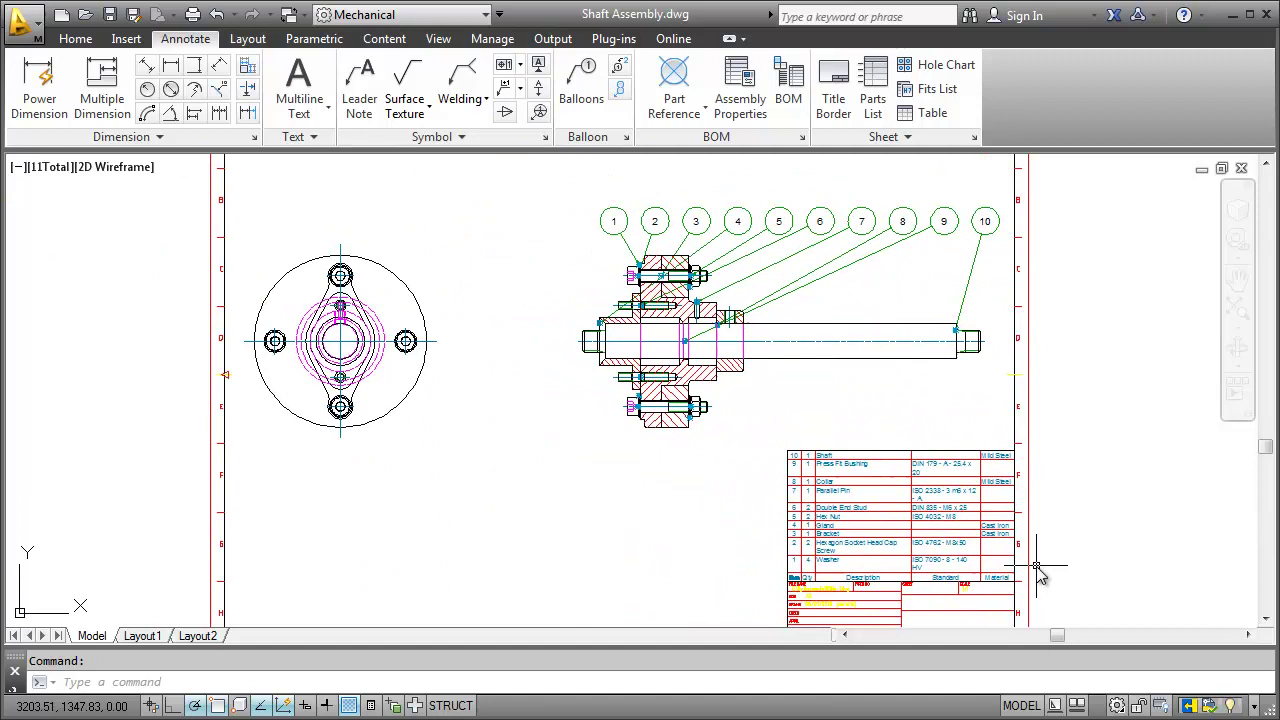
pyautogui.hotkey('alt', 'Right')
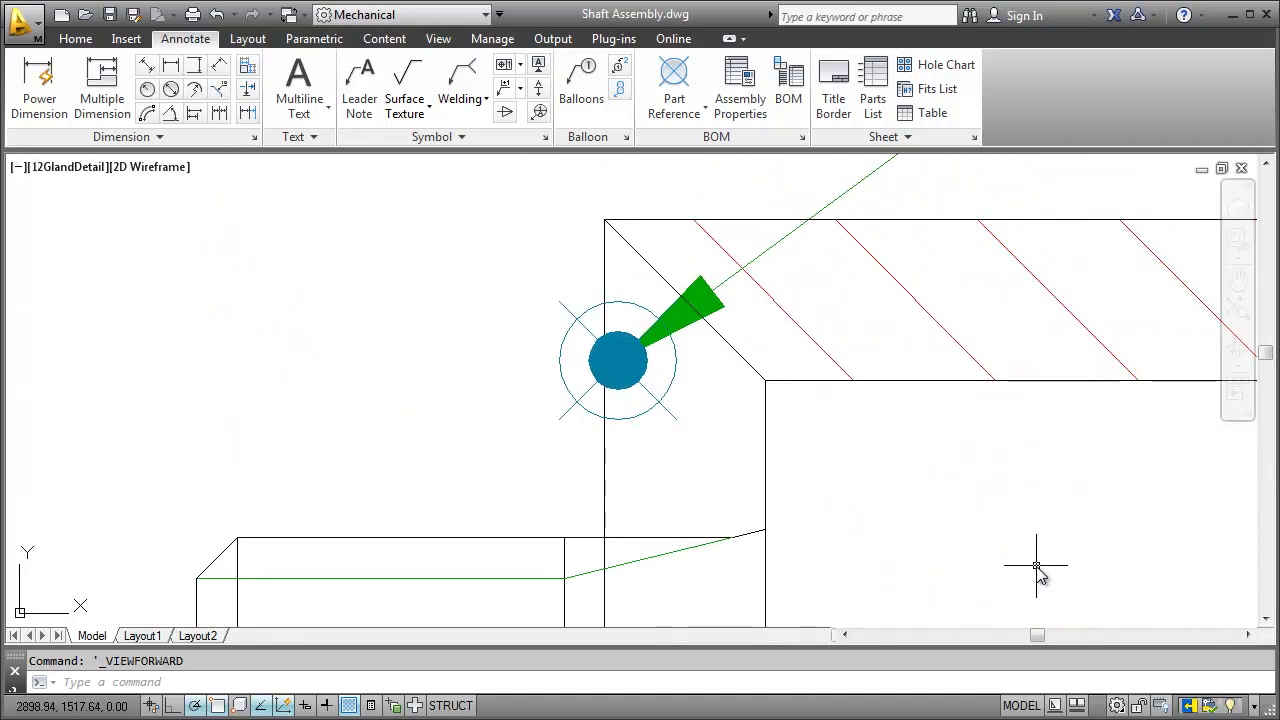
pyautogui.hotkey('alt', 'Right')
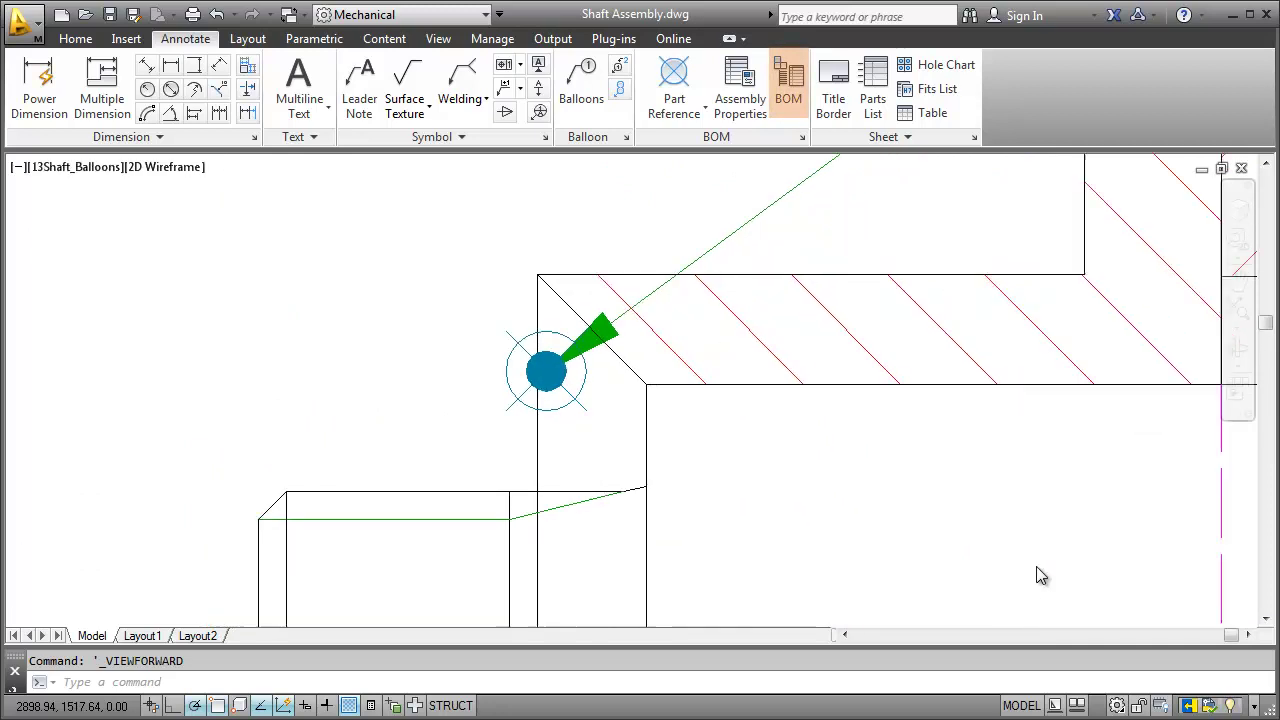
pyautogui.hotkey('alt', 'Right')
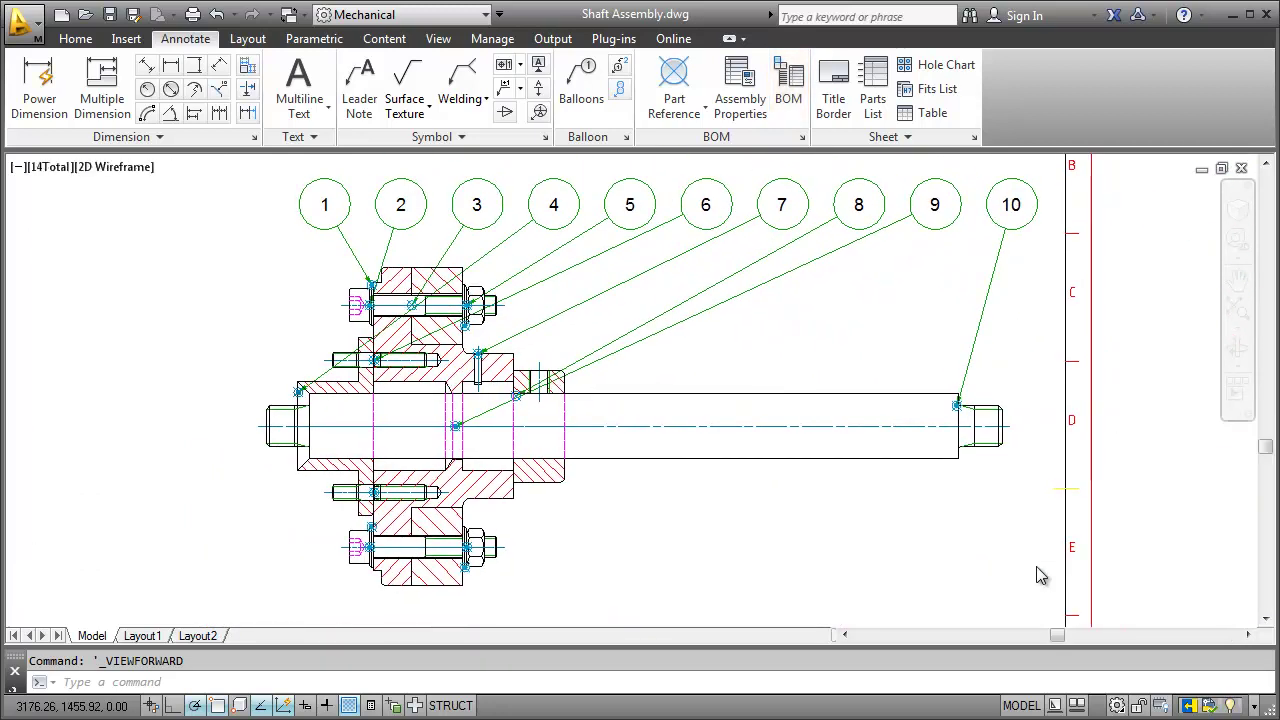